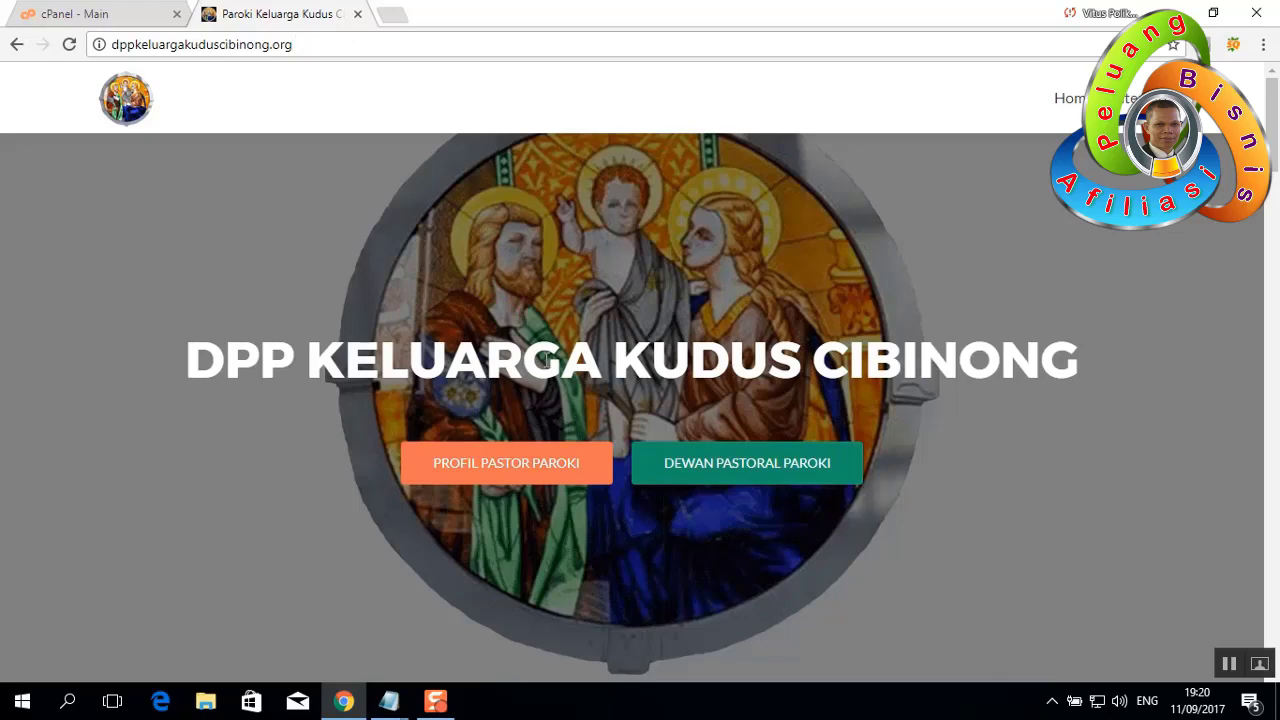
# Switch to the cPanel page and open the Softaculous Apps Installer
pyautogui.click(62, 14)
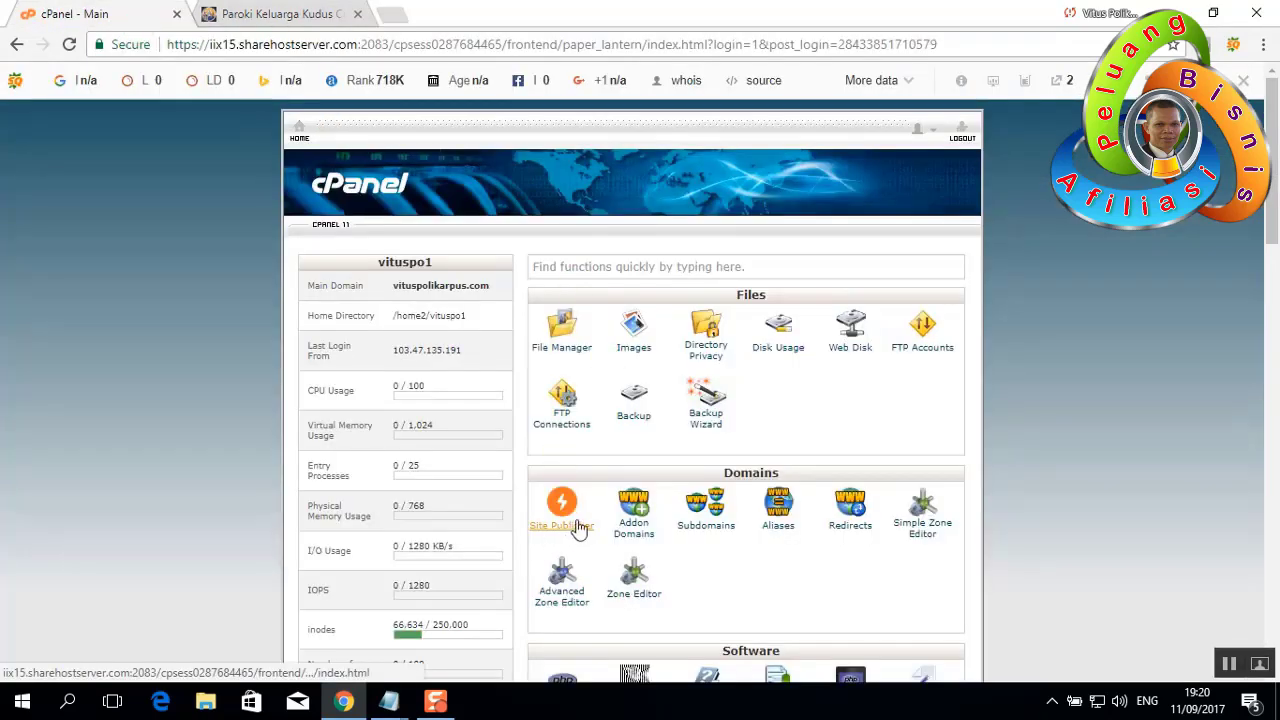
pyautogui.scroll(-5, 578, 528)
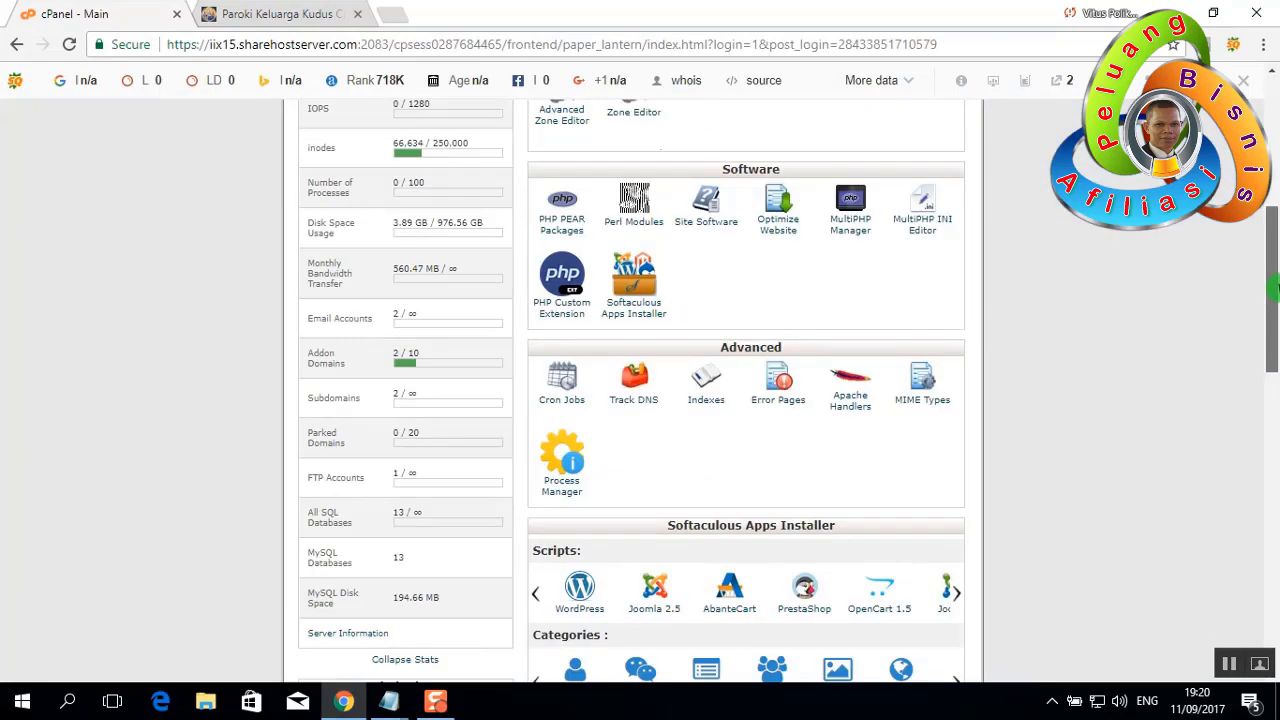
pyautogui.scroll(1, 640, 320)
pyautogui.click(640, 320)
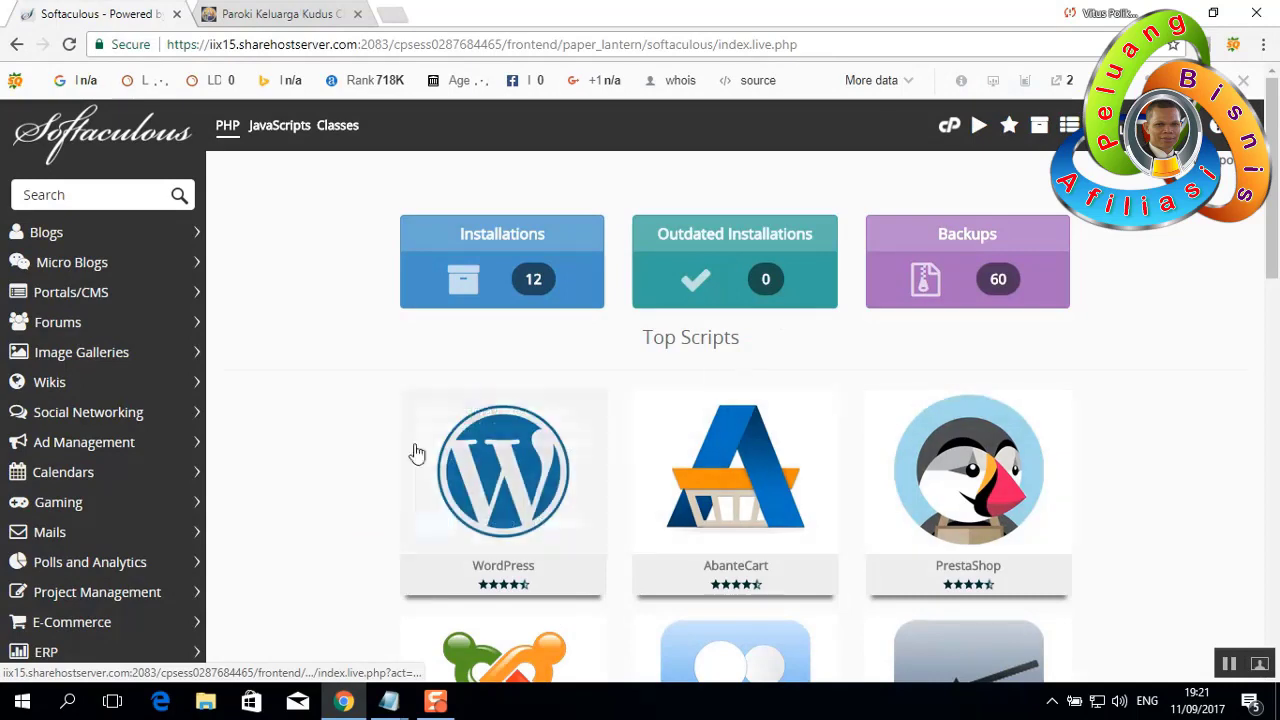
# Open the WordPress installation form from the Softaculous top scripts
pyautogui.moveTo(502, 487)
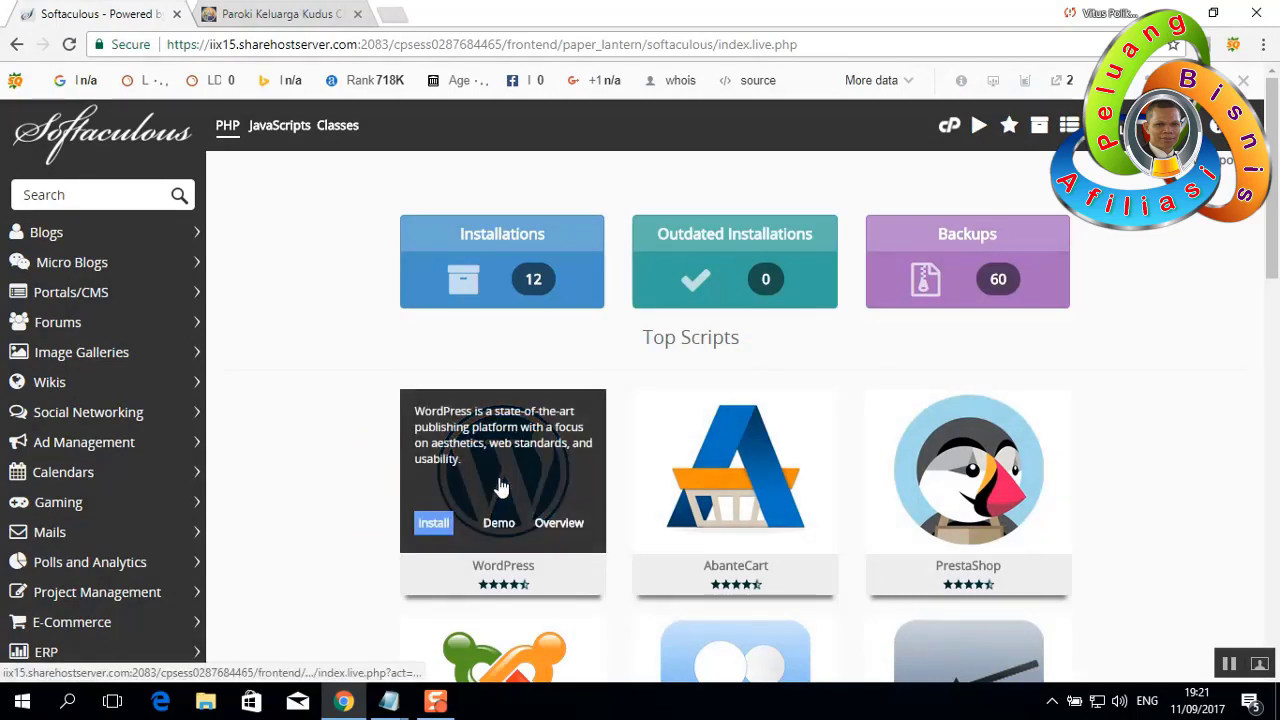
pyautogui.click(271, 14)
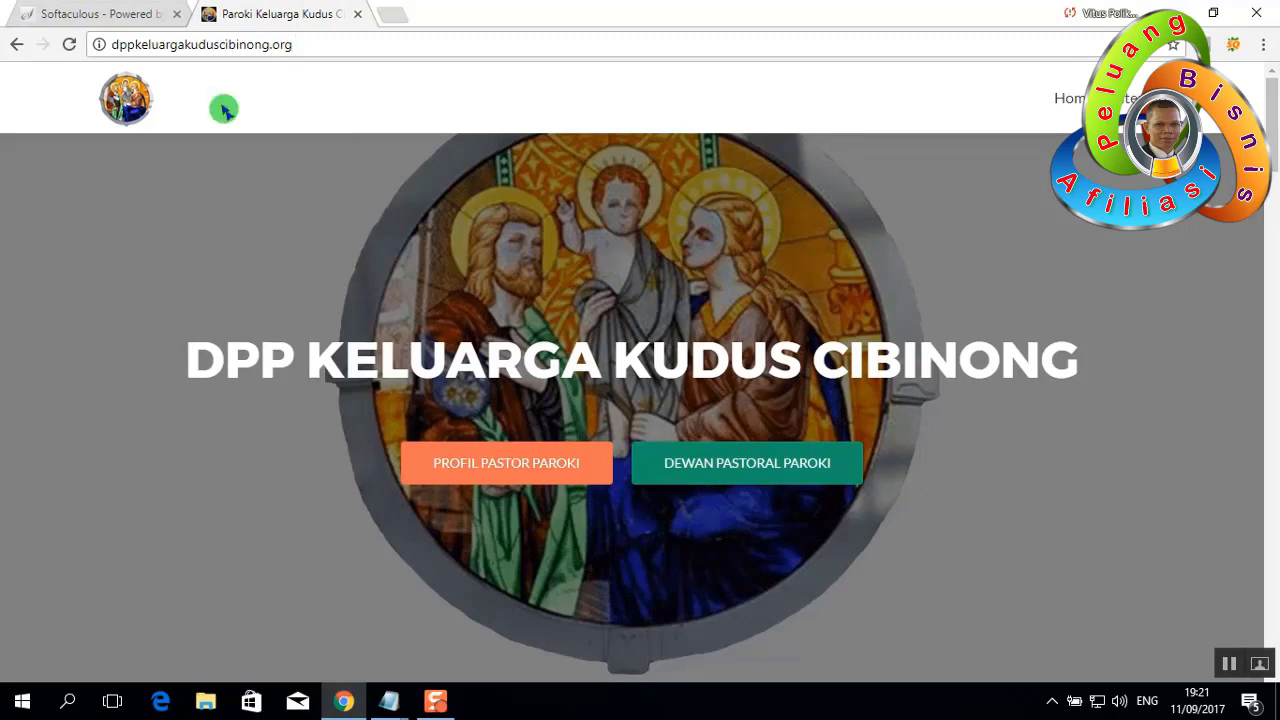
pyautogui.click(123, 12)
pyautogui.moveTo(583, 463)
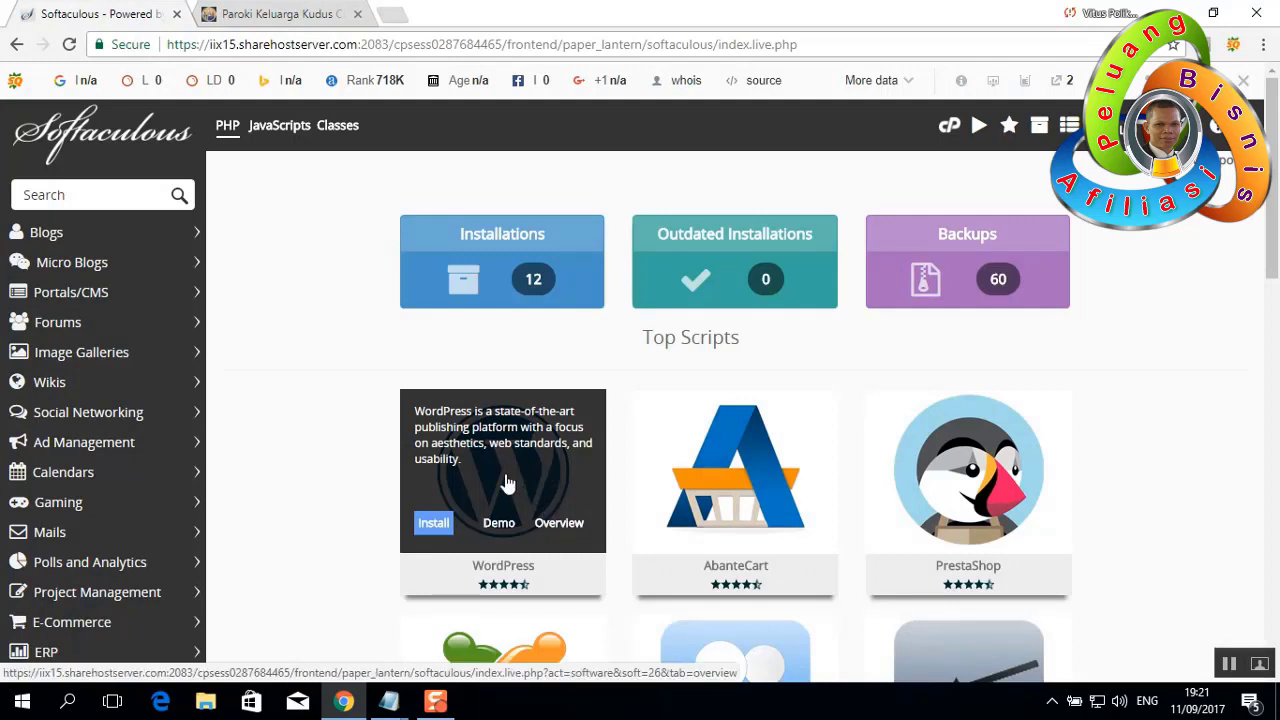
pyautogui.click(433, 522)
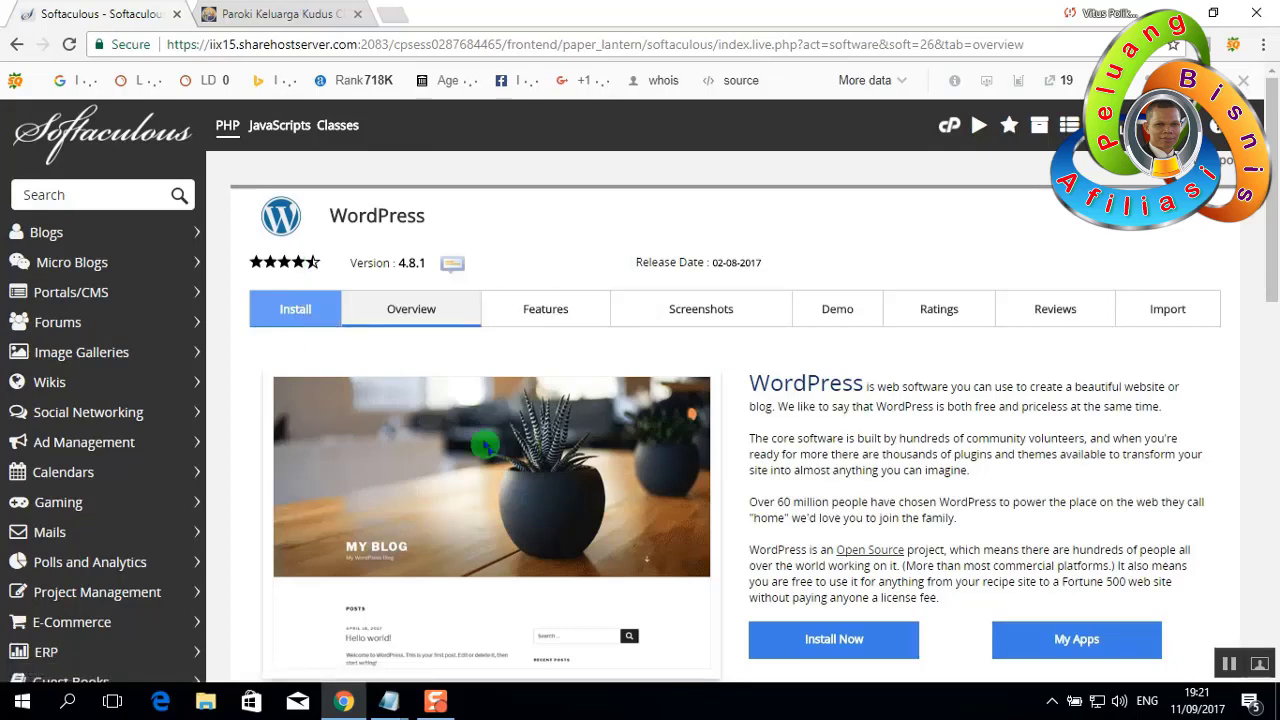
pyautogui.click(290, 312)
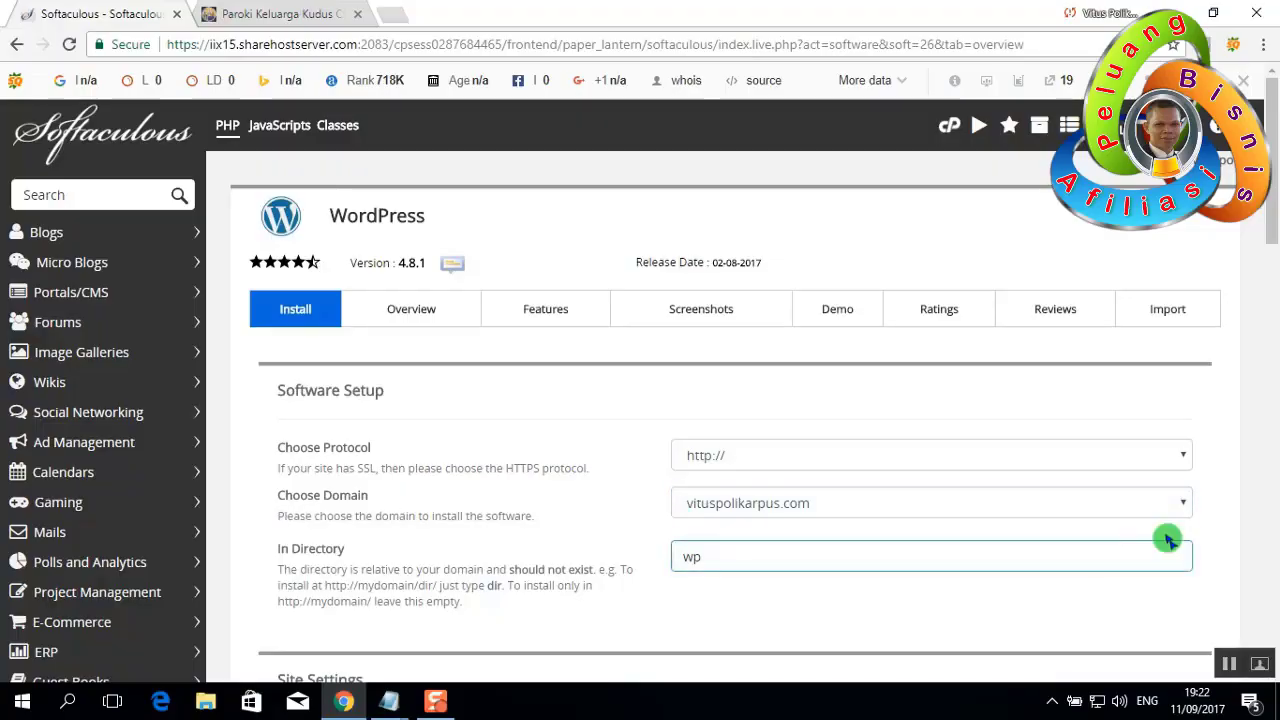
# Set the installation domain to dppkeluargakuduscibinong.org and the installation directory to andreasbobola
pyautogui.click(1177, 501)
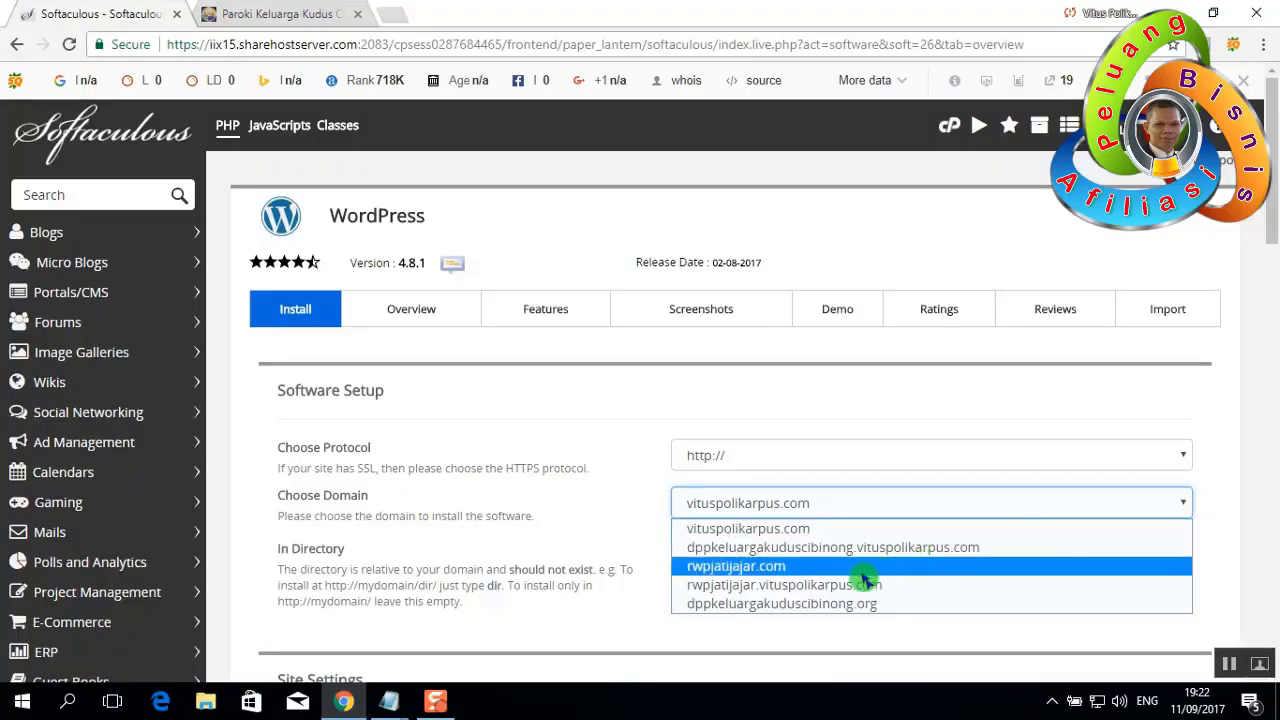
pyautogui.click(819, 604)
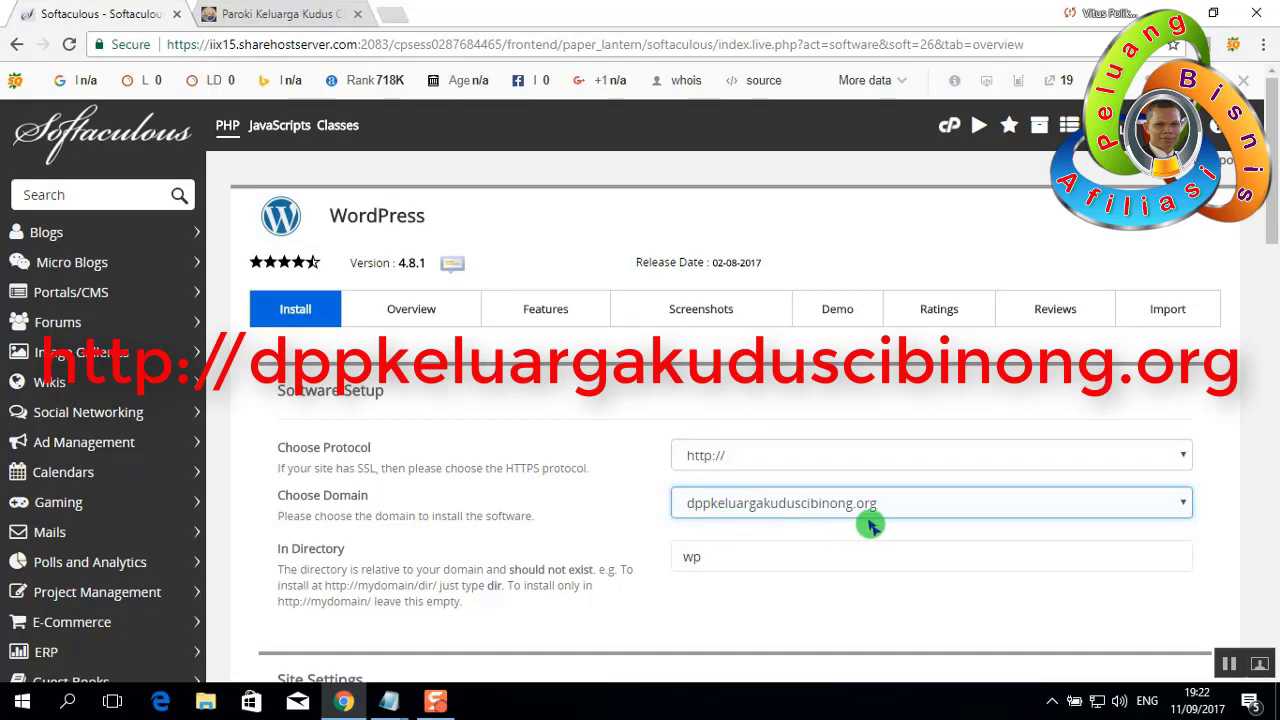
pyautogui.scroll(-2, 1274, 265)
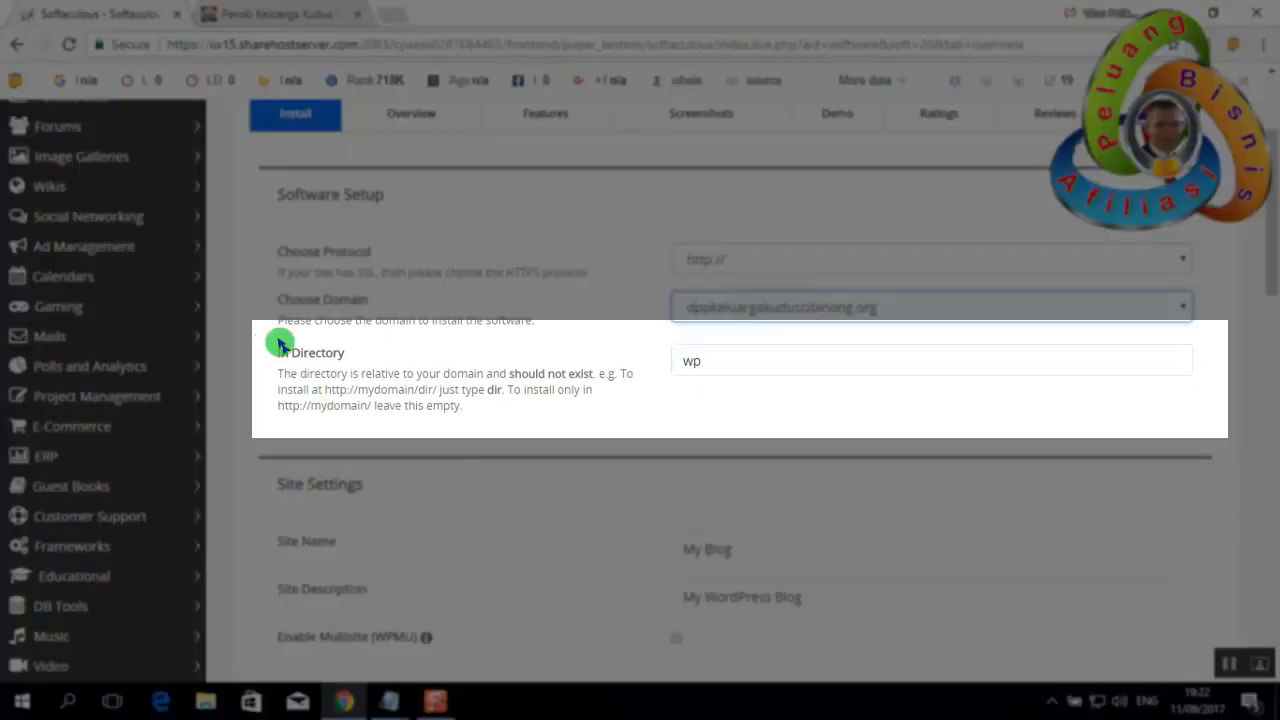
pyautogui.click(701, 360)
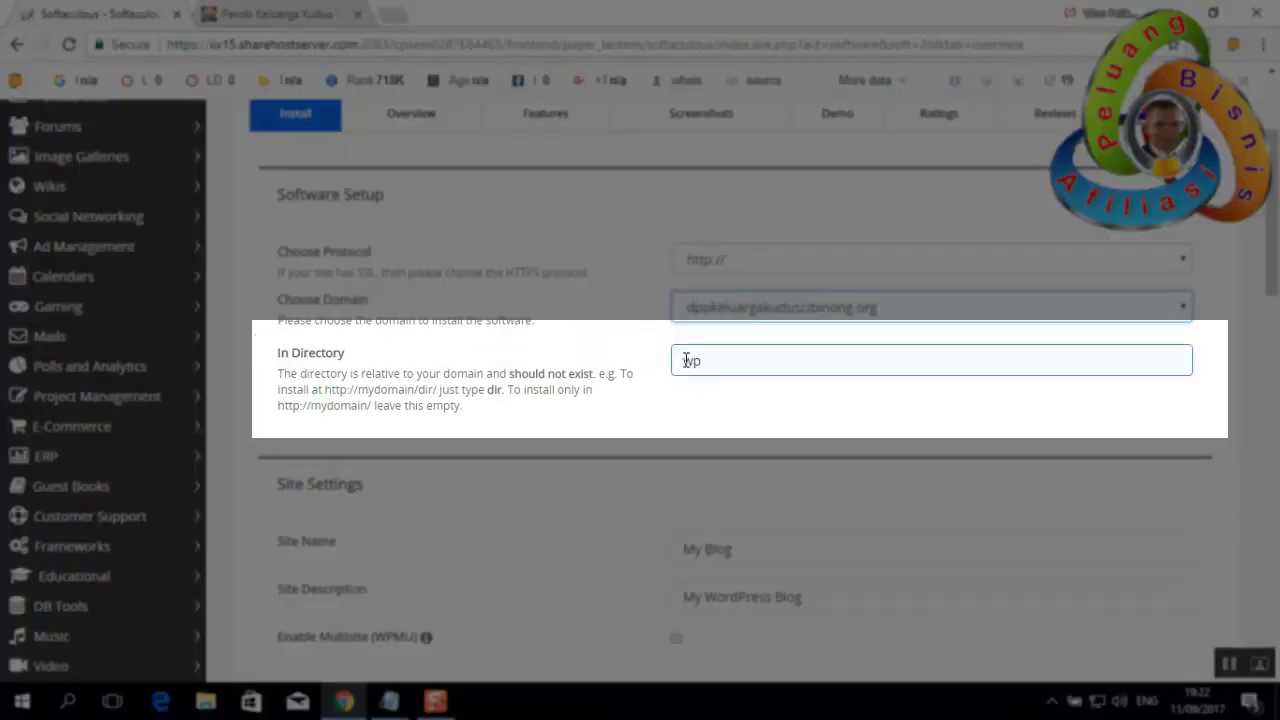
pyautogui.moveTo(686, 360); pyautogui.dragTo(746, 360)
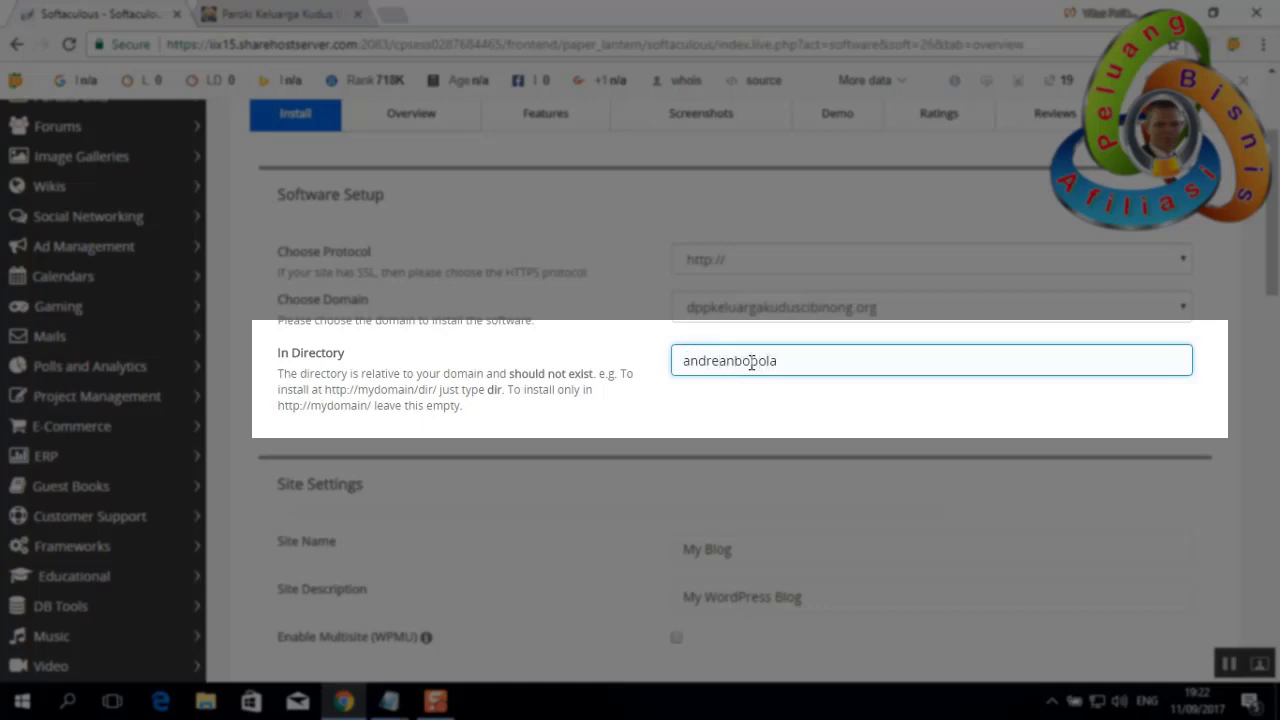
pyautogui.click(741, 360)
pyautogui.press('BackSpace')
pyautogui.press('BackSpace')
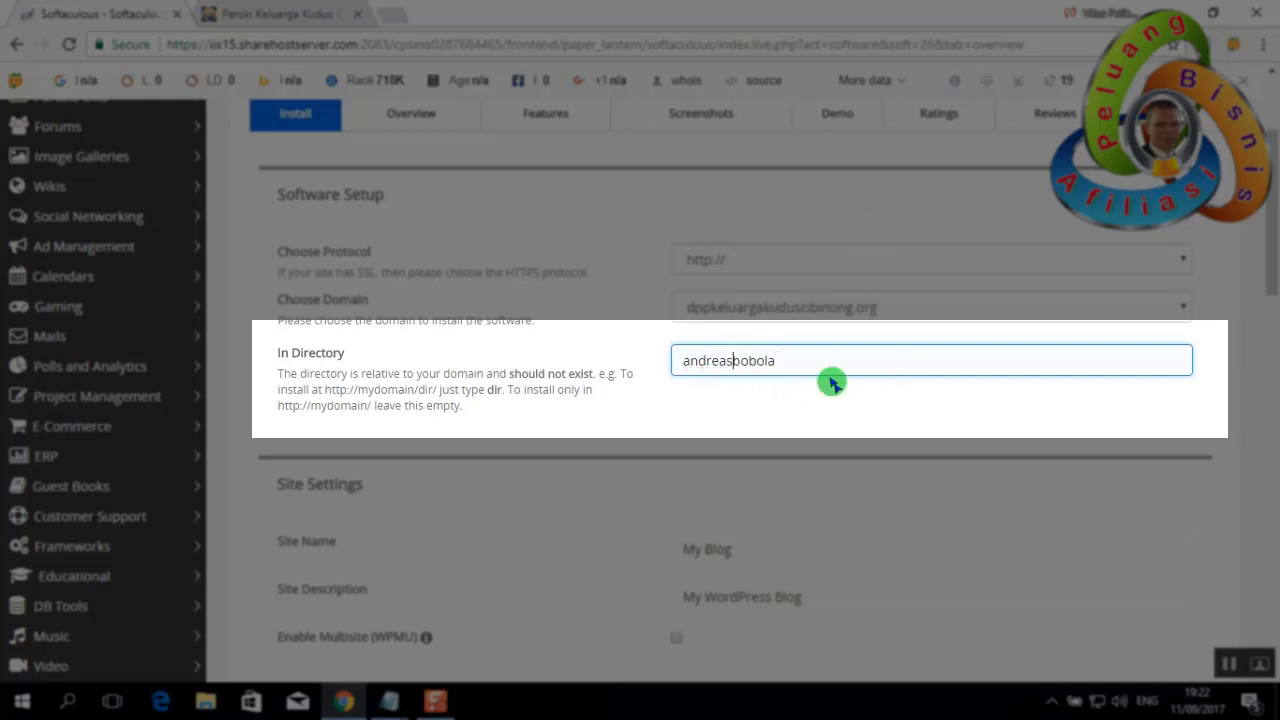
pyautogui.click(829, 377)
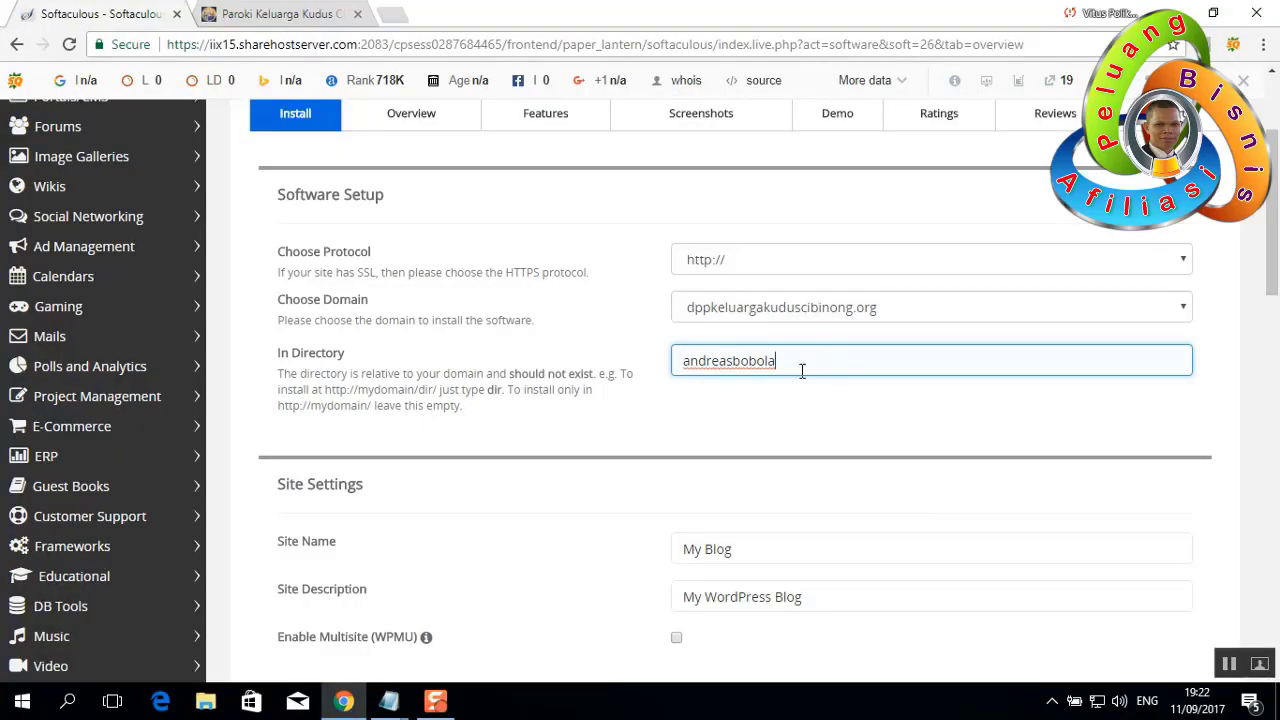
pyautogui.moveTo(794, 362); pyautogui.dragTo(647, 373)
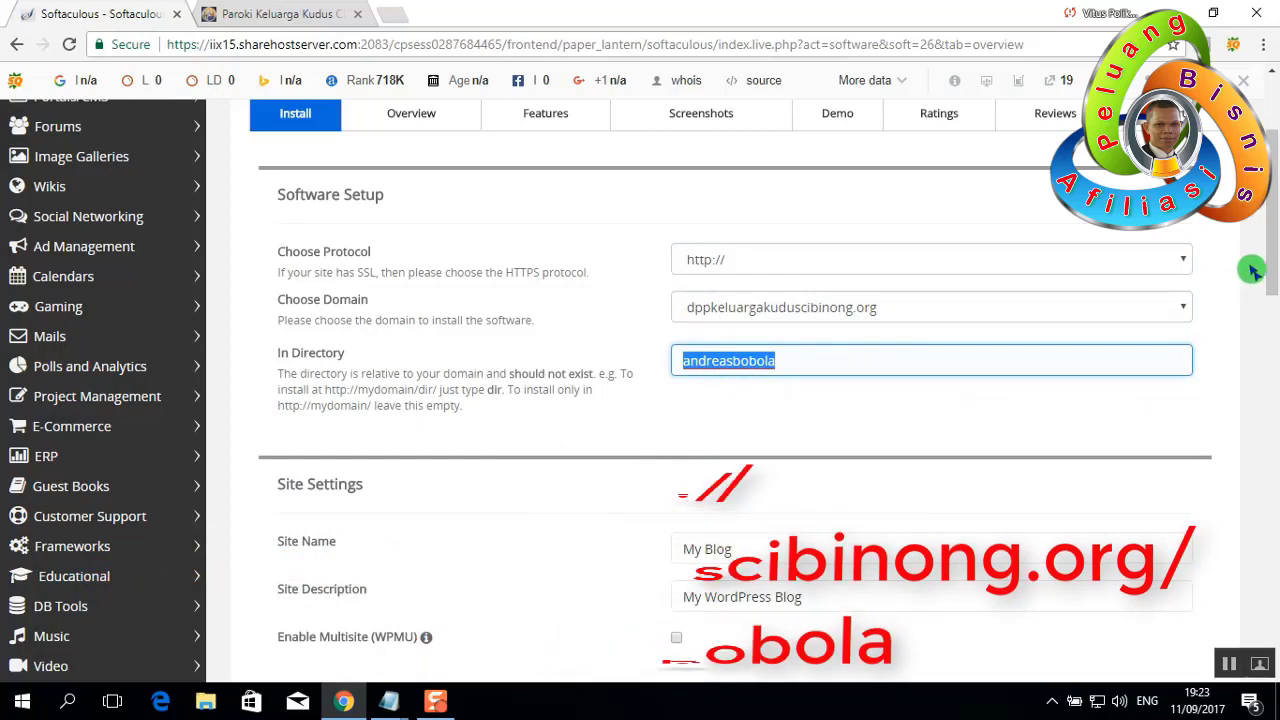
# Set the site name to "Lingkungan St Andreas Bobola Wilayah St Yasinta Jatijajar"
pyautogui.scroll(-3, 739, 330)
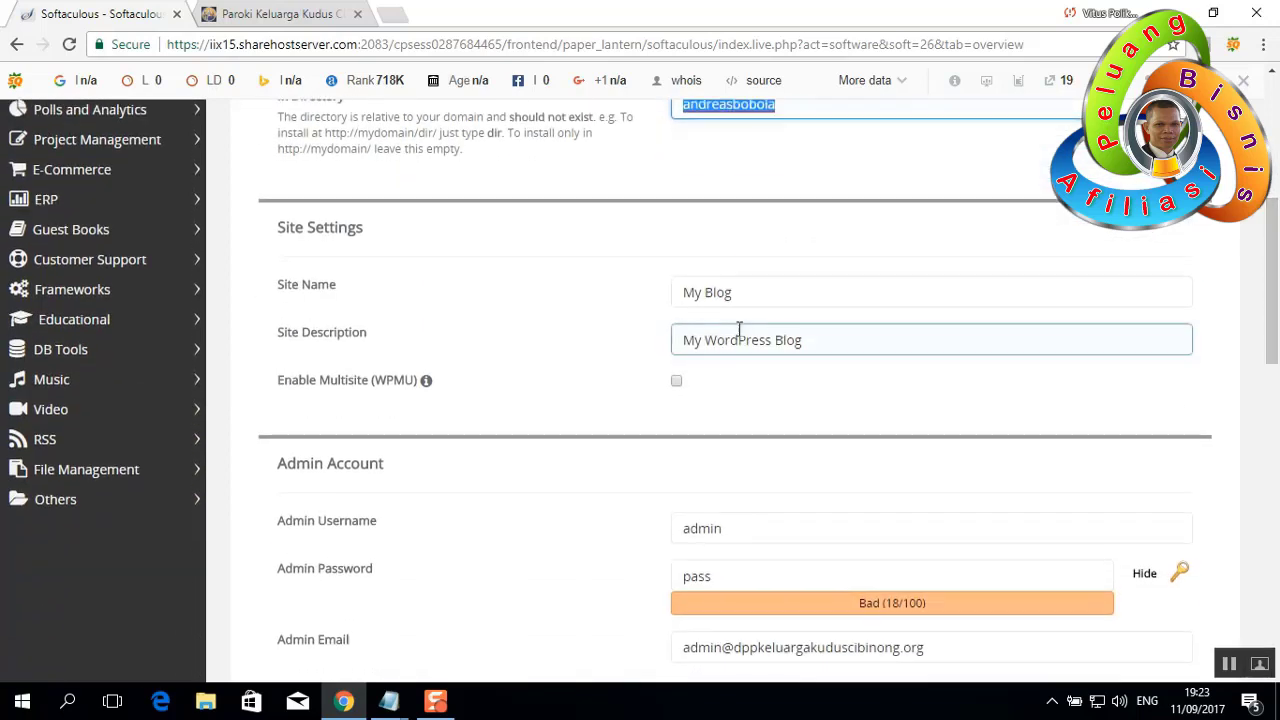
pyautogui.moveTo(763, 294); pyautogui.dragTo(660, 298)
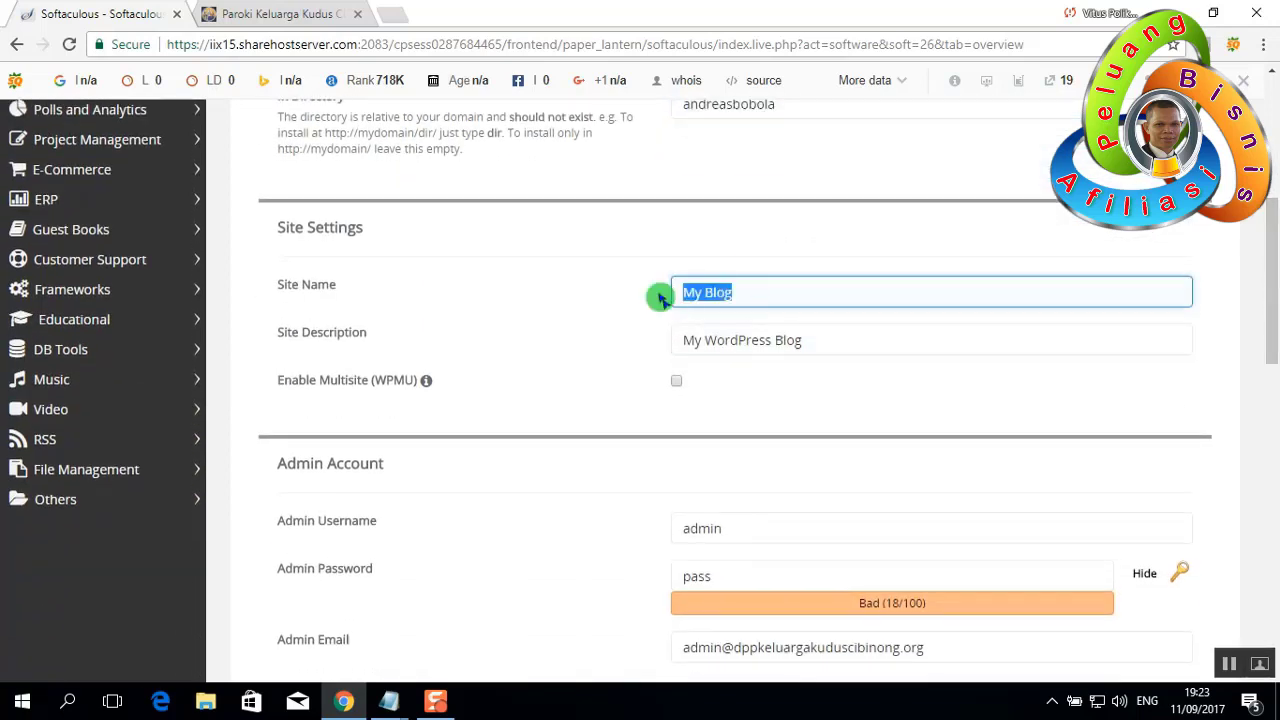
pyautogui.write('Ling')
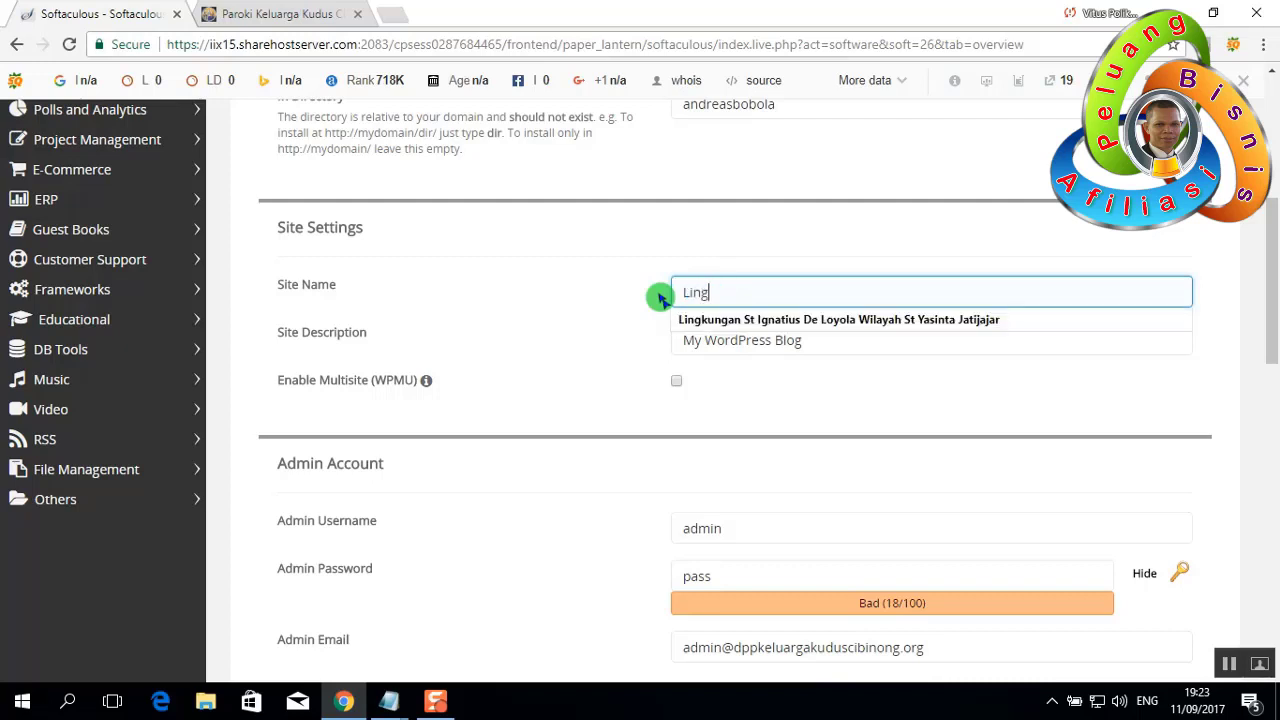
pyautogui.write('kungan St Andreas Bobola Wilay')
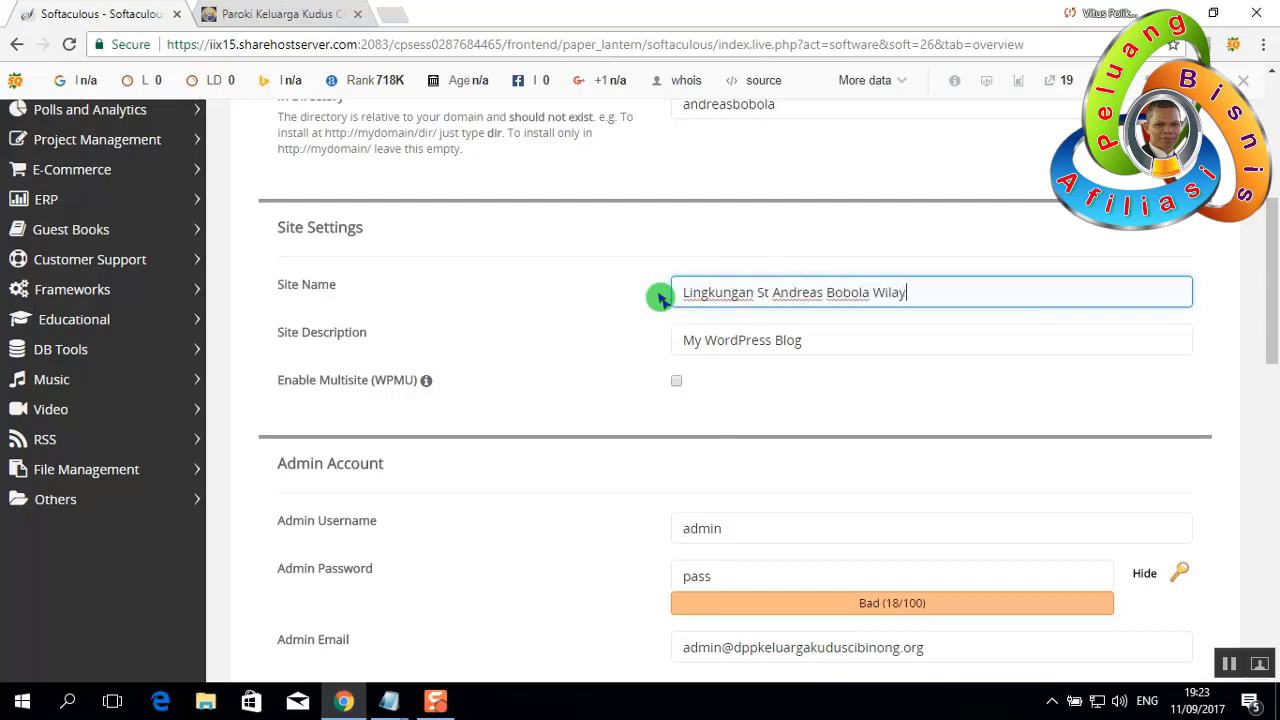
pyautogui.write('ah St YAsint')
pyautogui.write('inta Jatijajar')
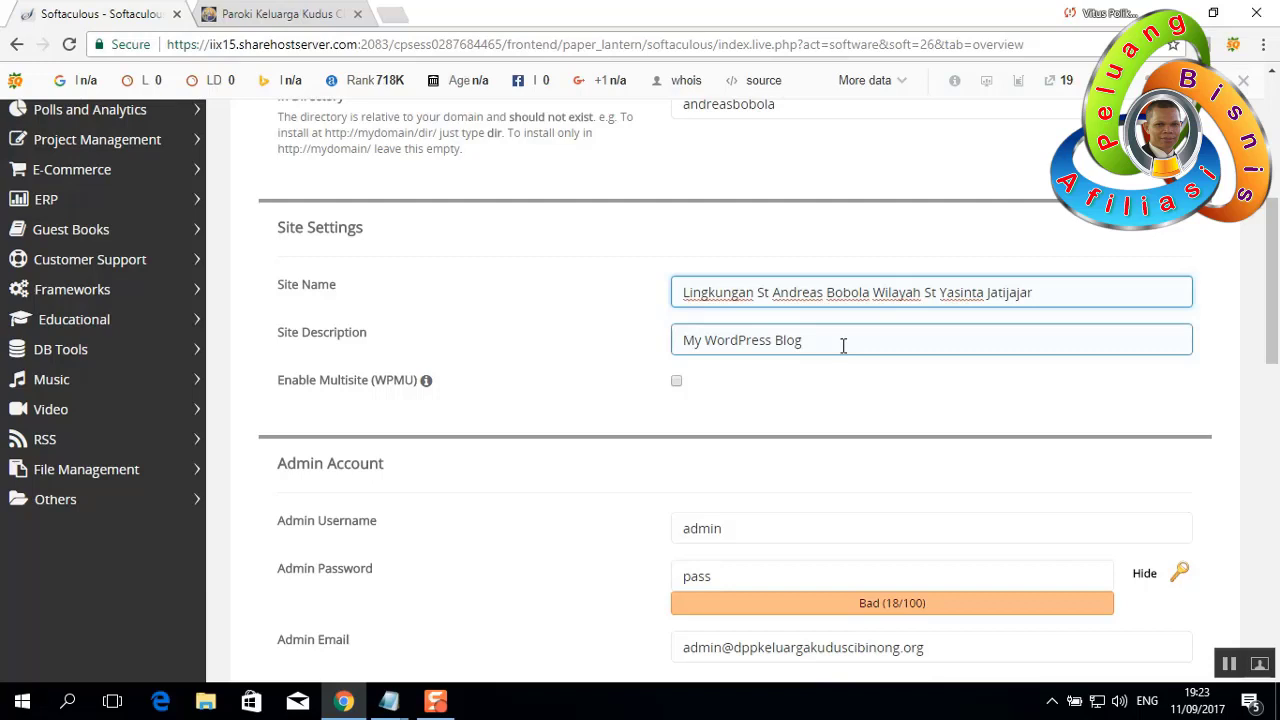
# Set the site description to "Dokumentasi kegiatan Lingkungan St Andreas Bobola Wilayah St Yasinta Jatijajar"
pyautogui.moveTo(843, 345); pyautogui.dragTo(623, 503)
pyautogui.write('Dokumentasi kegiatan L')
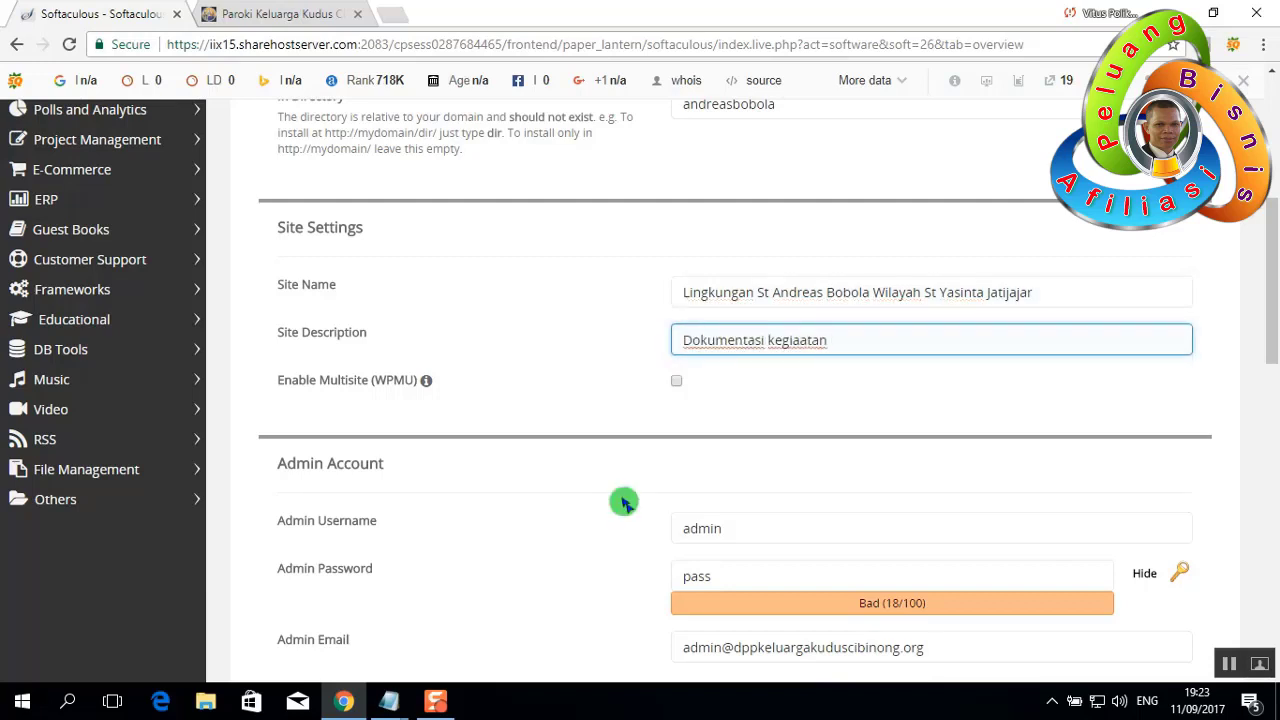
pyautogui.write('ingkungan St Andreas Bobola Wilayah St Yasinta Jatijajar')
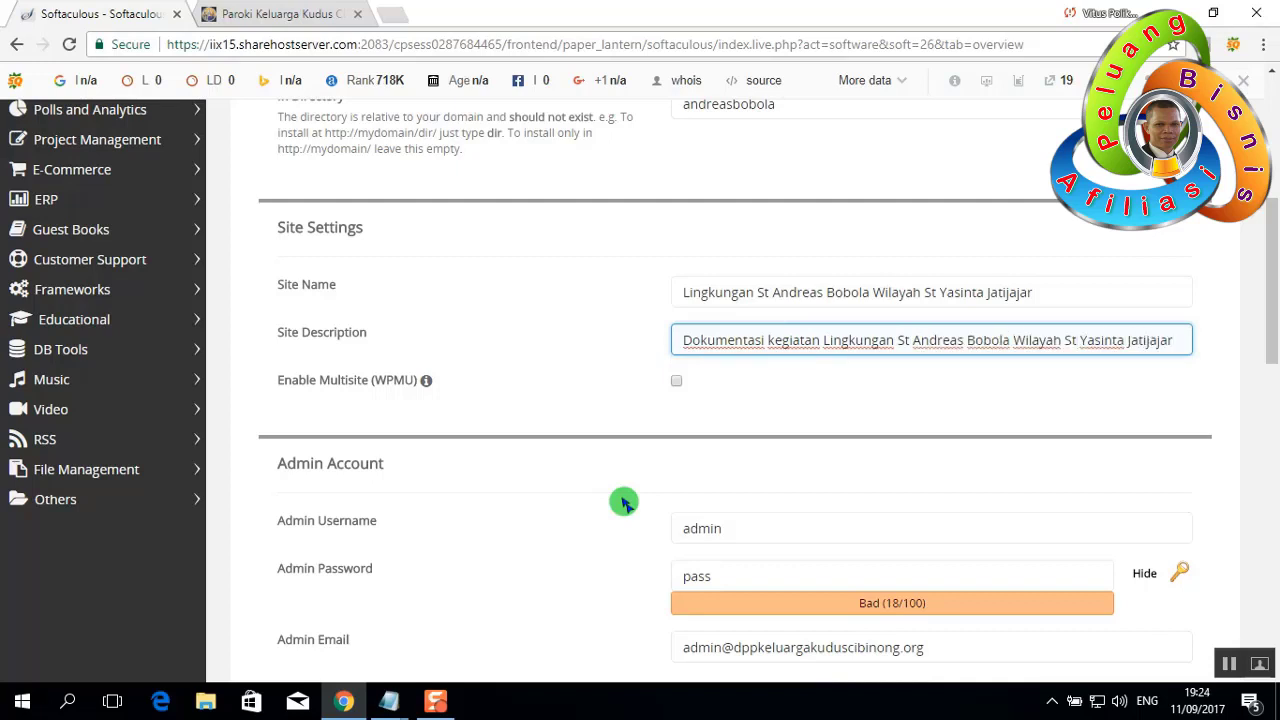
# Set the admin username to Bobola and enter a strong admin password for the WordPress admin account
pyautogui.scroll(-3, 749, 489)
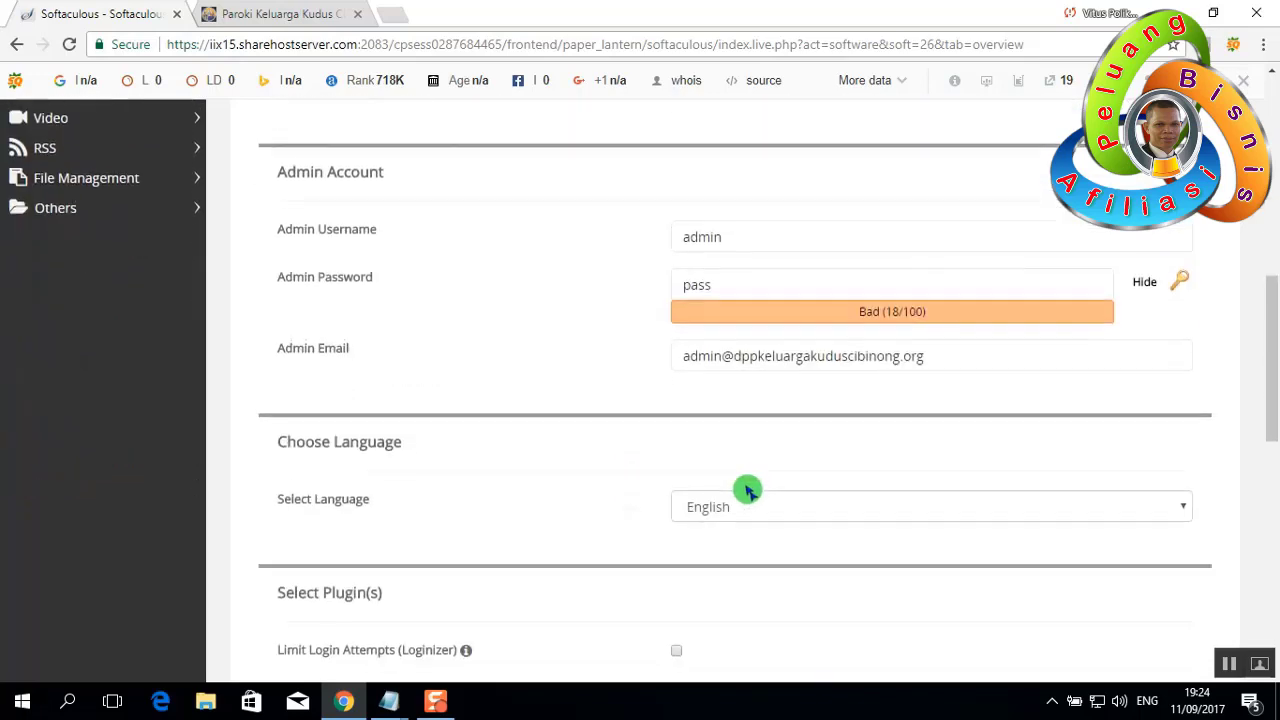
pyautogui.scroll(2, 746, 480)
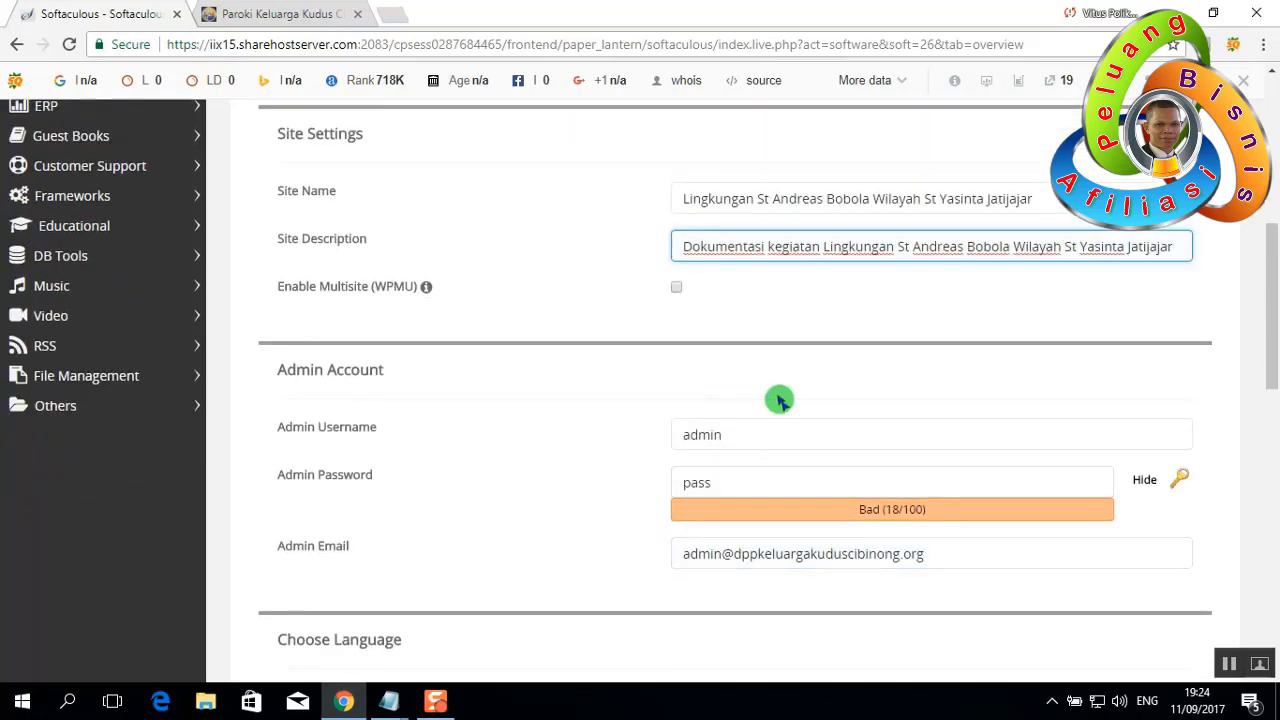
pyautogui.press('Tab')
pyautogui.press('Tab')
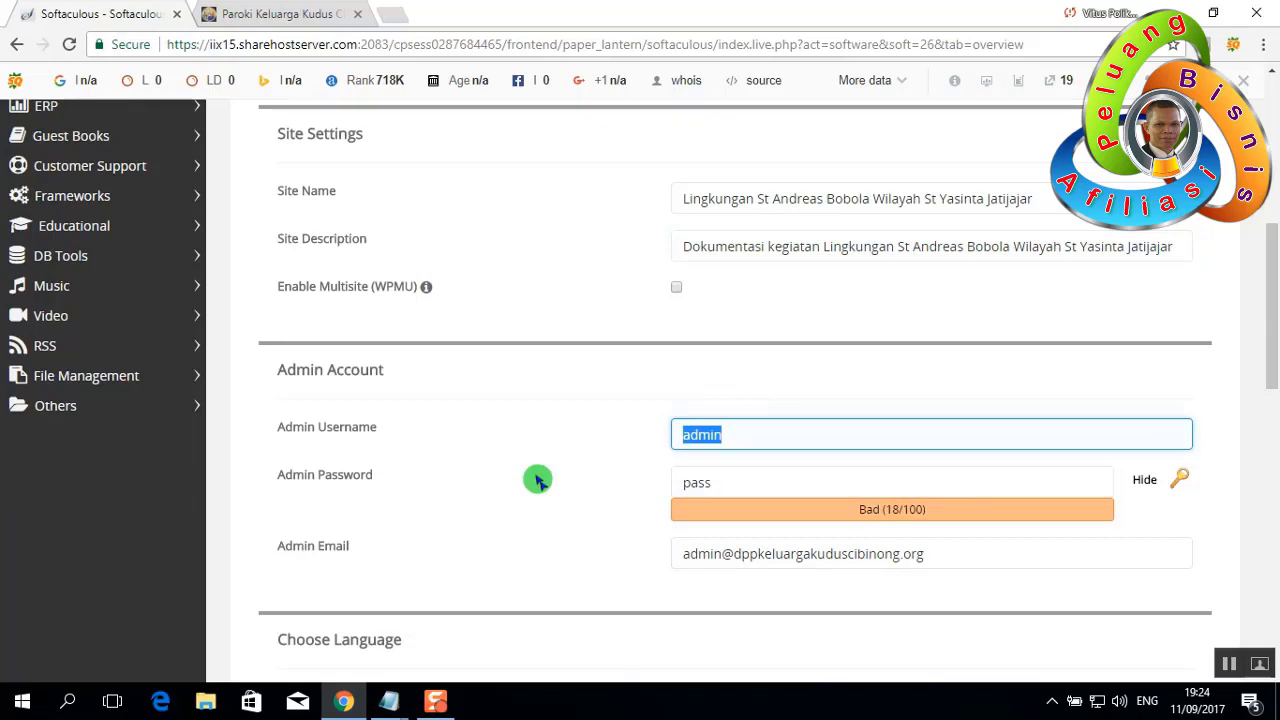
pyautogui.write('Bobola')
pyautogui.press('Tab')
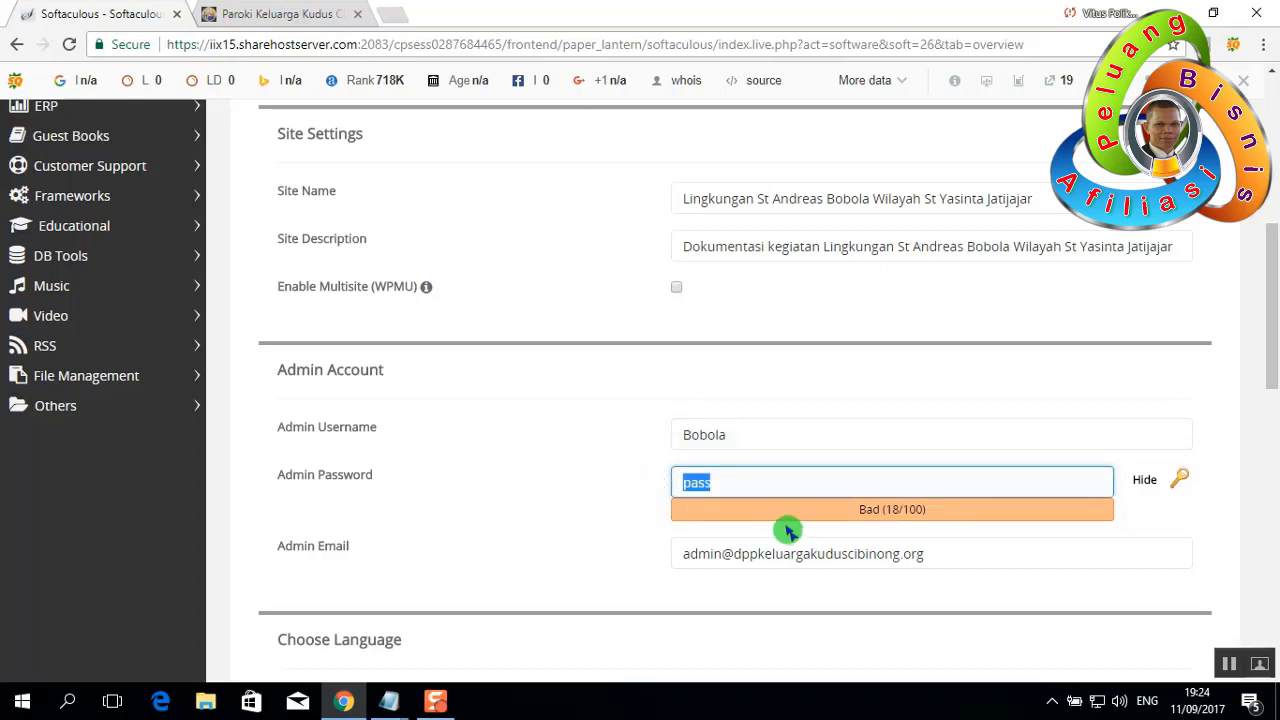
pyautogui.write('********')
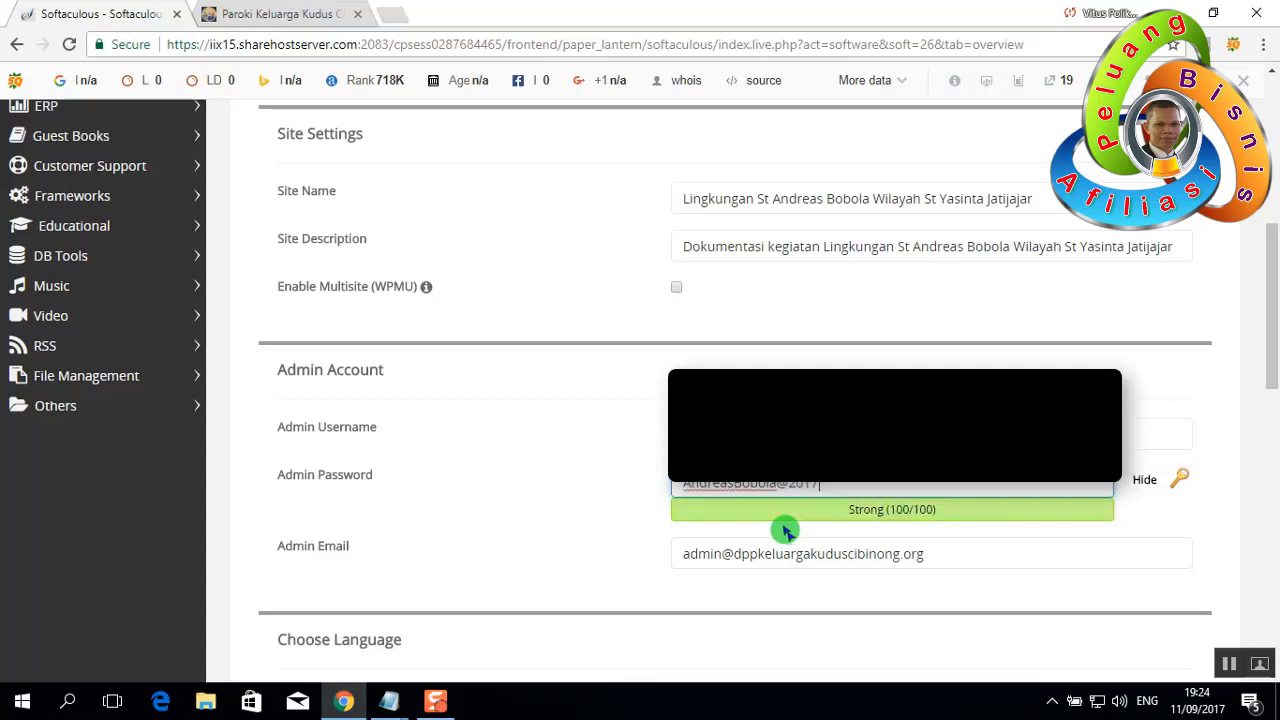
# Expand the advanced options and enable Auto Upgrade and Auto Upgrade WordPress Plugins
pyautogui.scroll(-2, 787, 530)
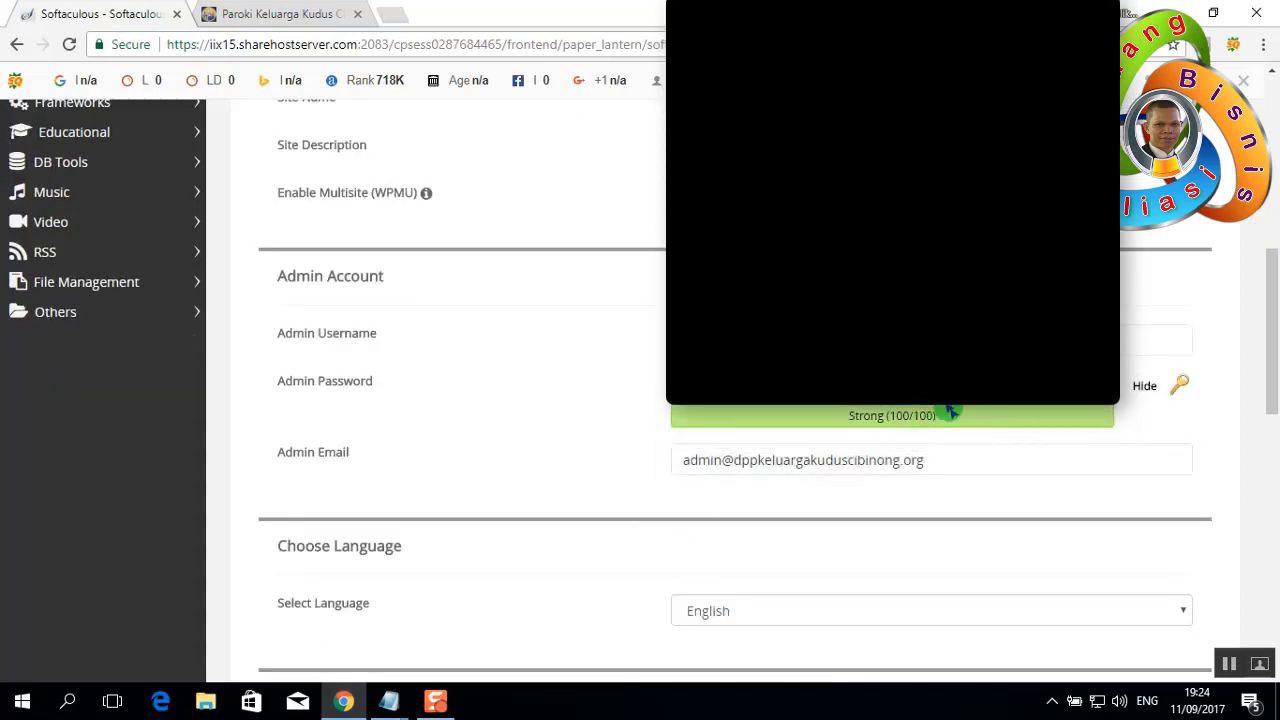
pyautogui.scroll(1, 425, 571)
pyautogui.scroll(-5, 517, 537)
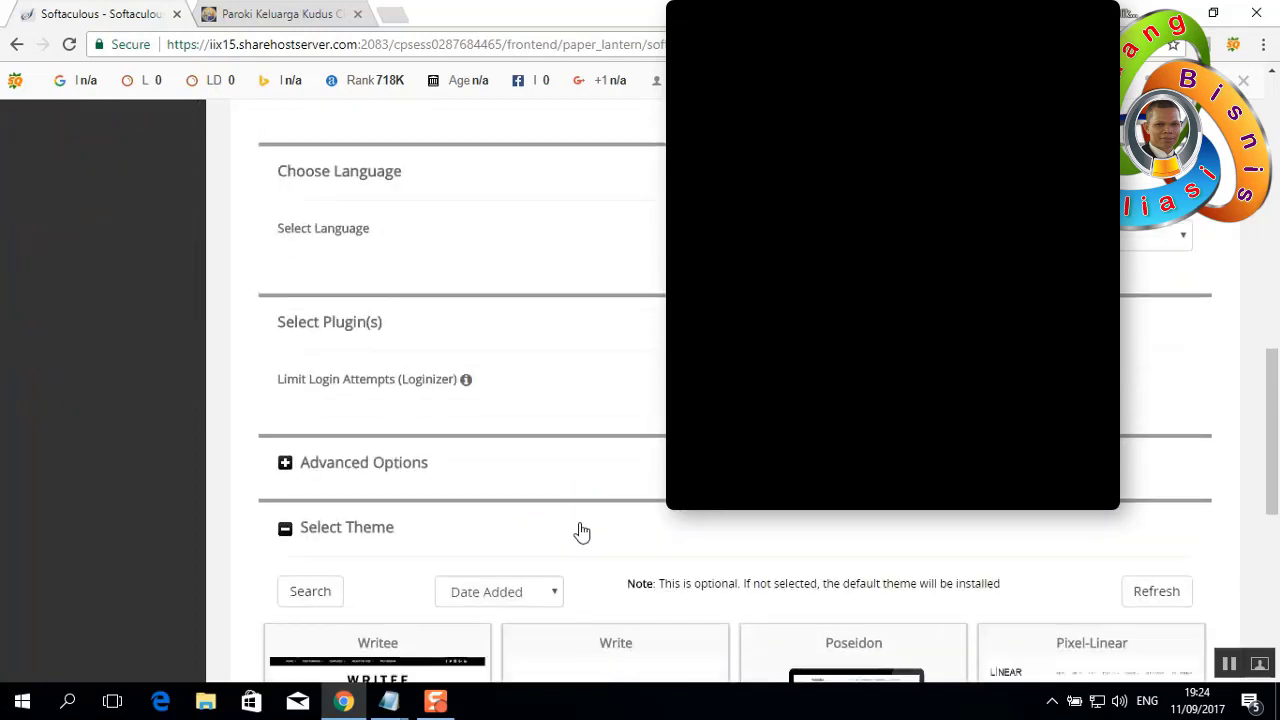
pyautogui.scroll(-1, 295, 383)
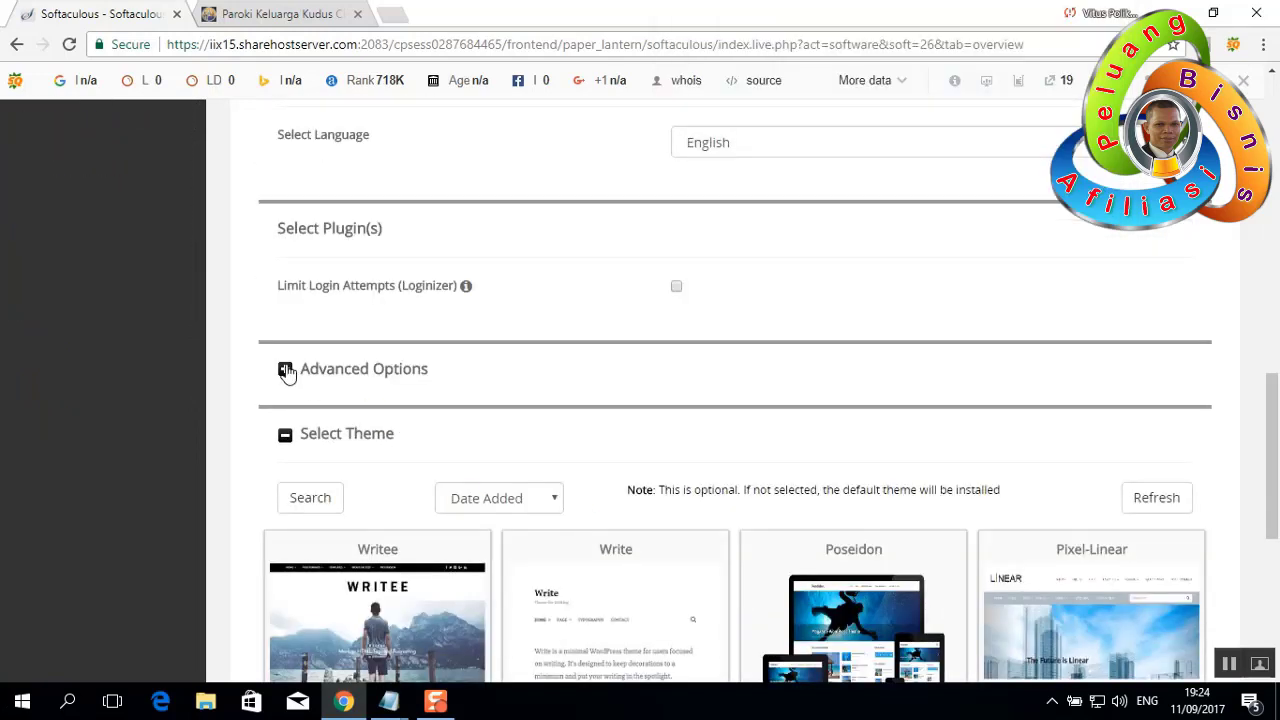
pyautogui.click(286, 371)
pyautogui.scroll(-1, 592, 450)
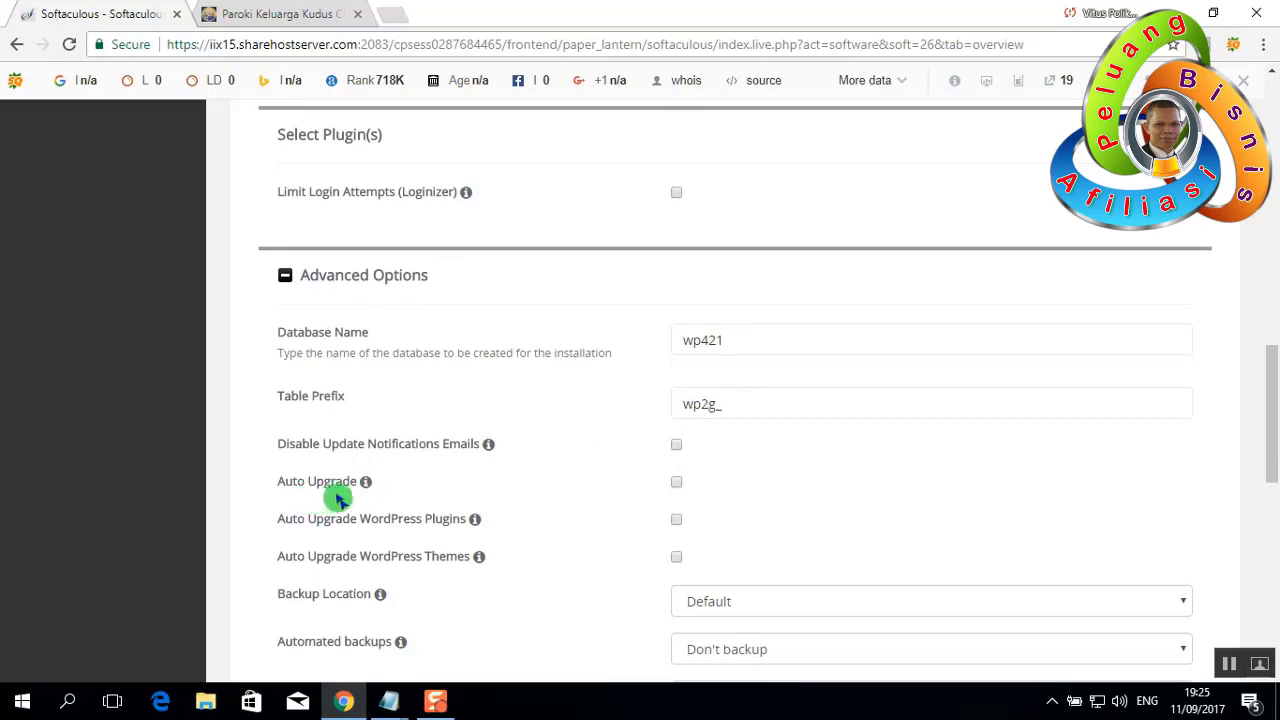
pyautogui.click(676, 489)
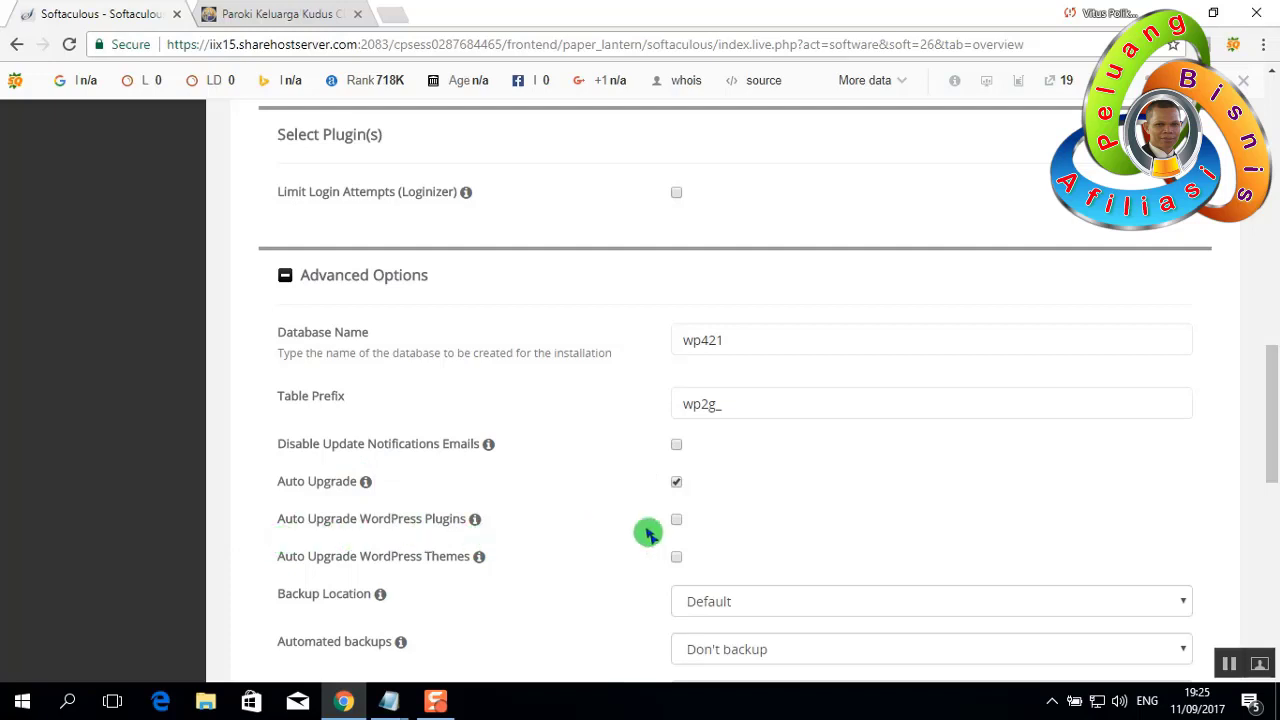
pyautogui.click(676, 520)
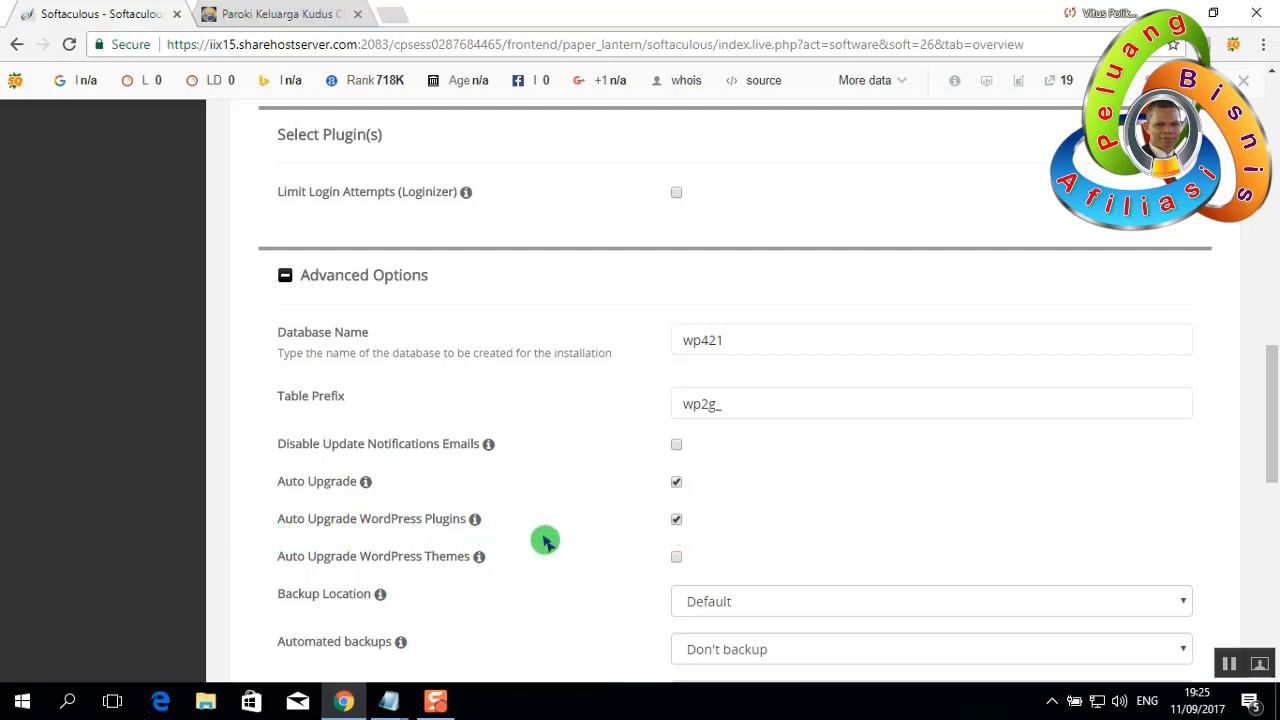
pyautogui.scroll(-1, 552, 533)
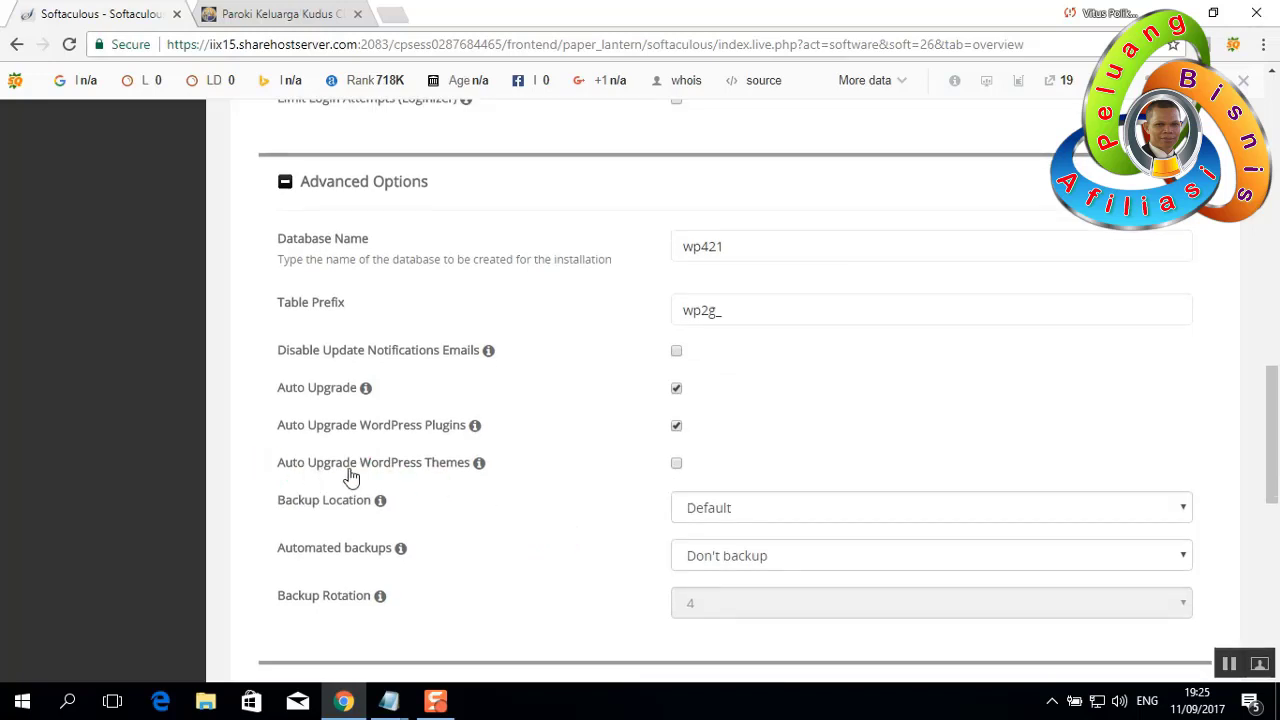
# Enable Auto Upgrade WordPress Themes and set automated backups to once a week with a backup rotation of 2
pyautogui.click(676, 464)
pyautogui.scroll(-1, 574, 506)
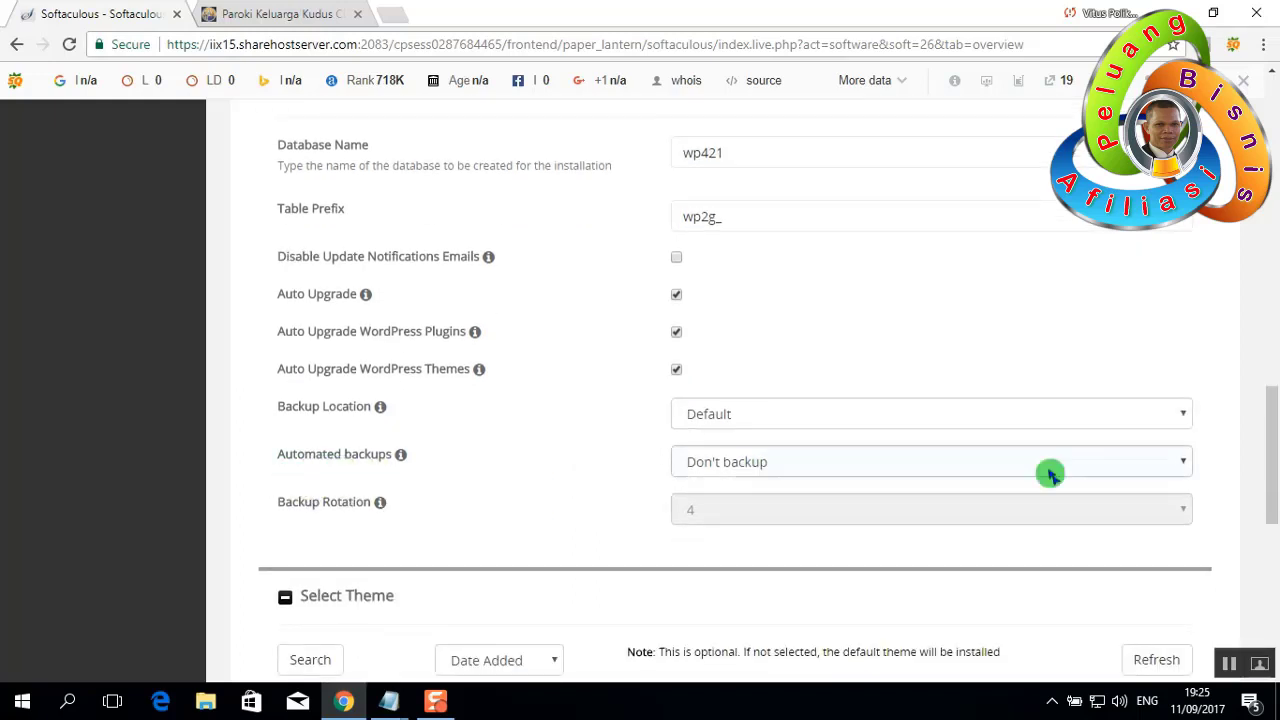
pyautogui.click(1178, 466)
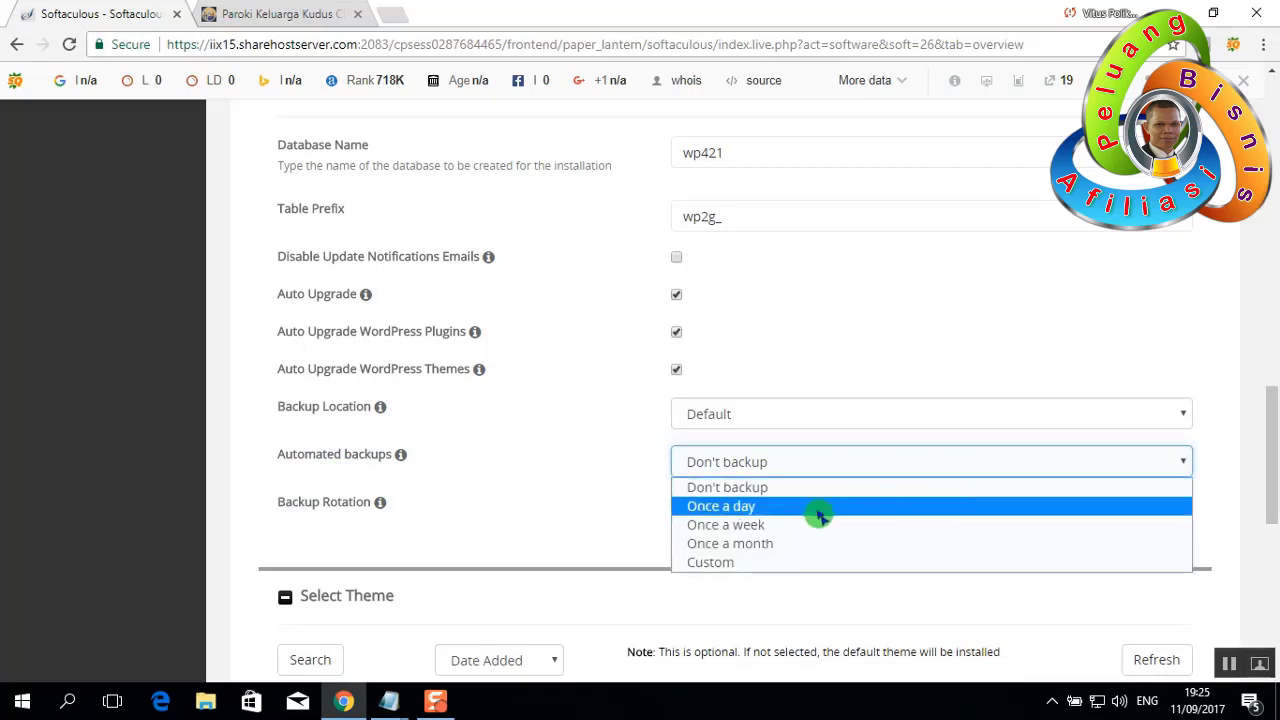
pyautogui.click(757, 524)
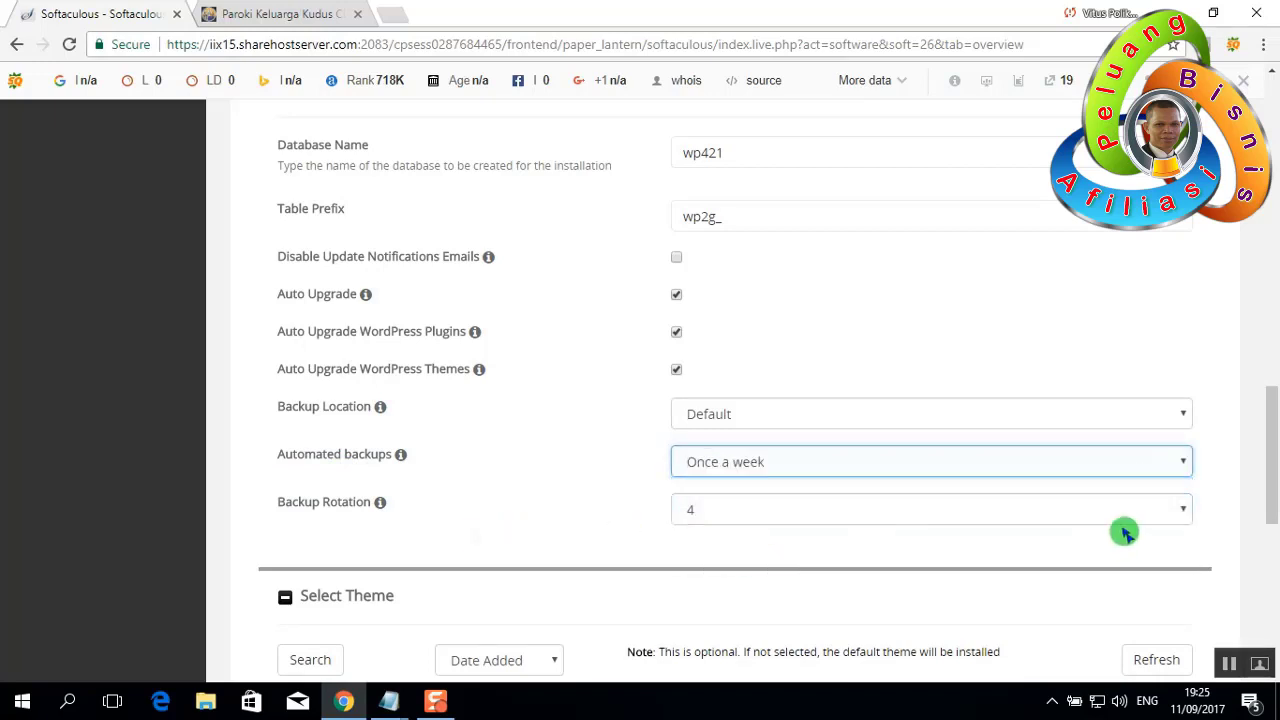
pyautogui.click(1186, 518)
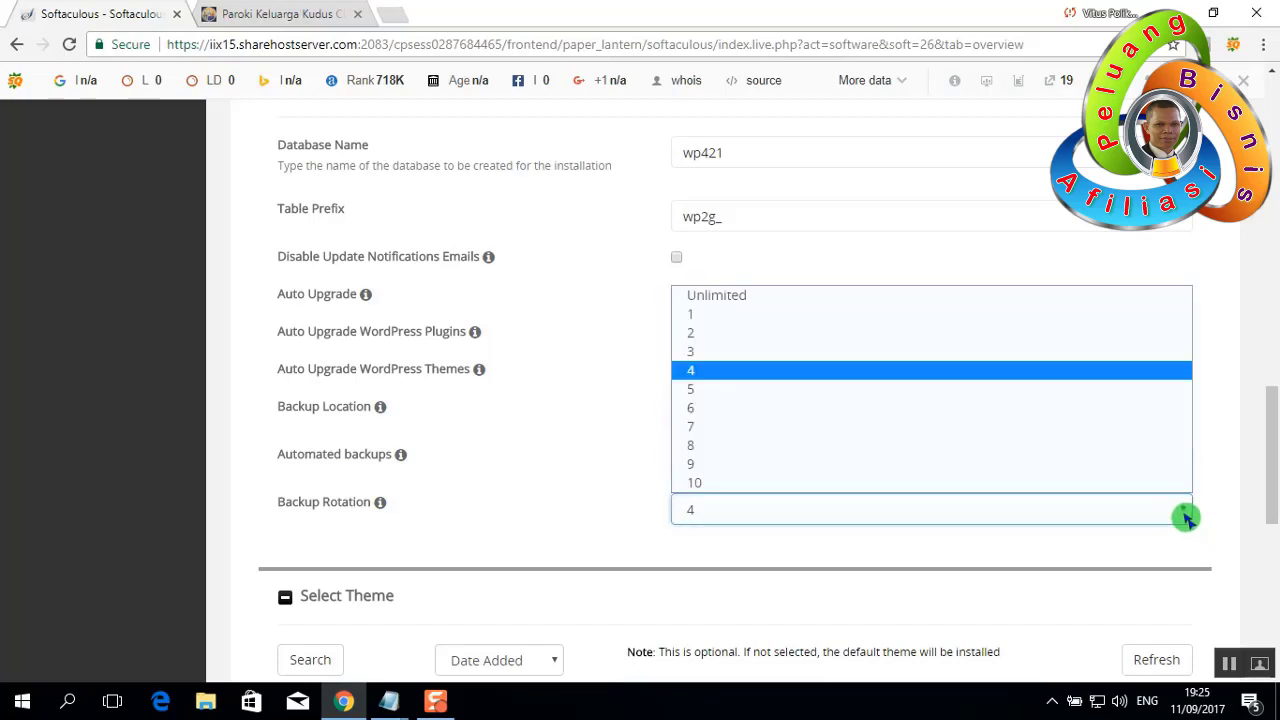
pyautogui.click(709, 338)
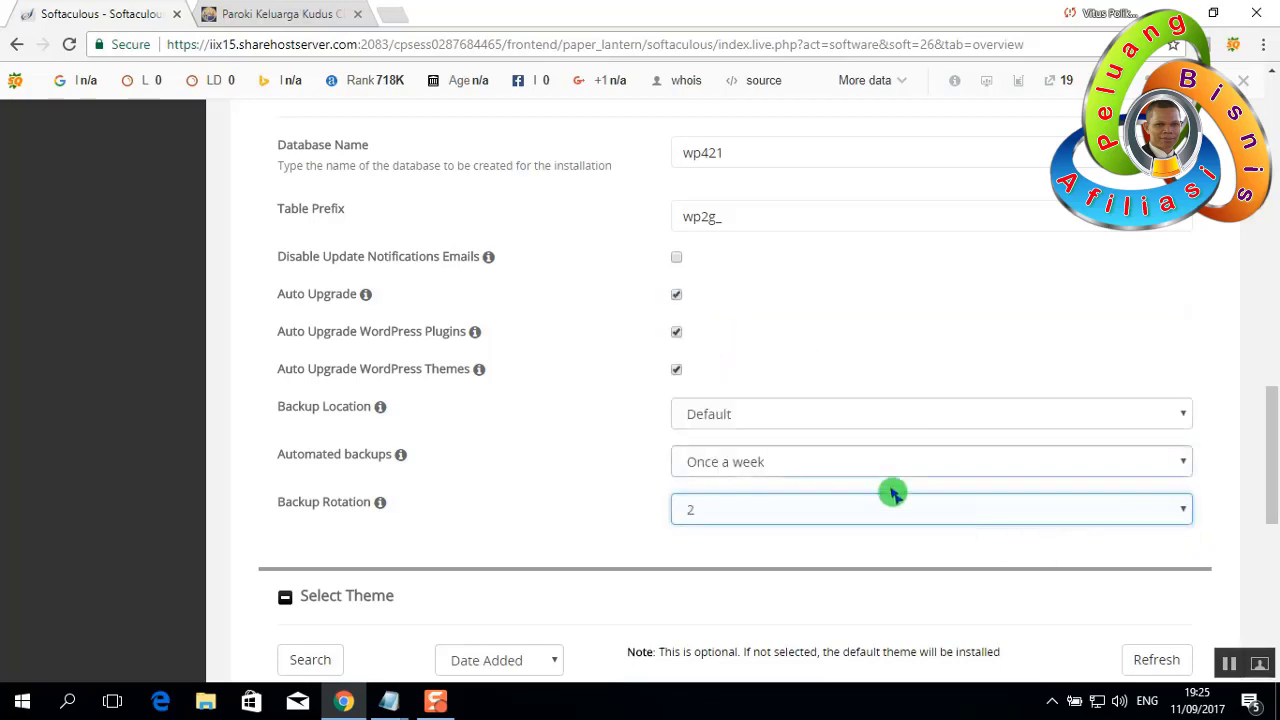
# Enter the e-mail address that receives the installation details
pyautogui.scroll(-3, 891, 491)
pyautogui.scroll(1, 900, 510)
pyautogui.scroll(-4, 903, 517)
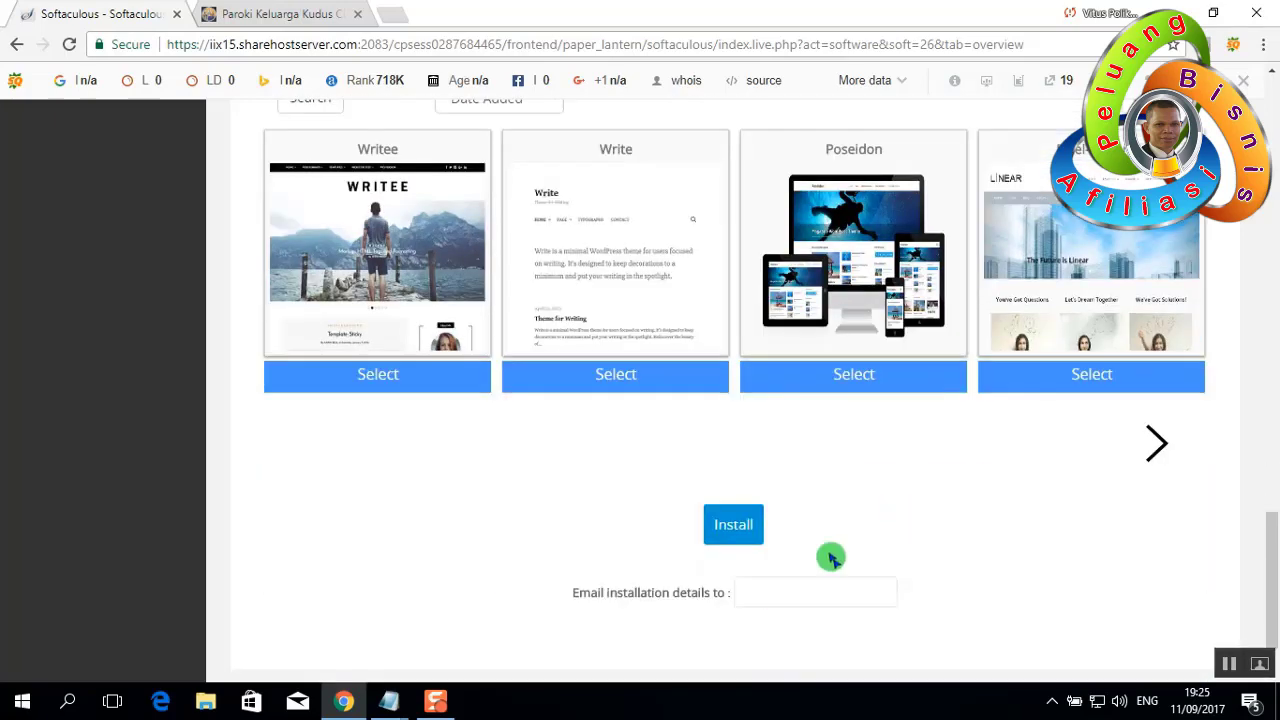
pyautogui.click(791, 580)
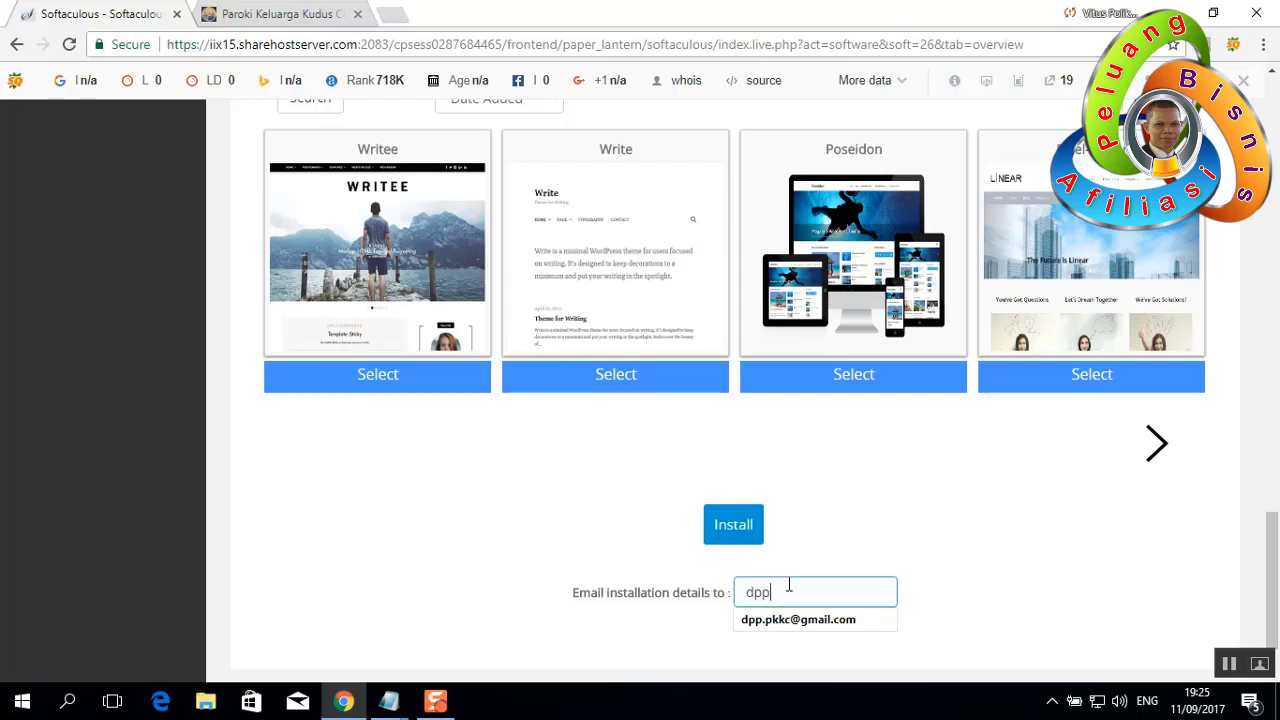
pyautogui.click(790, 620)
# Review the installation form's directory, site name and description, admin account, upgrade and backup settings
pyautogui.scroll(20, 780, 600)
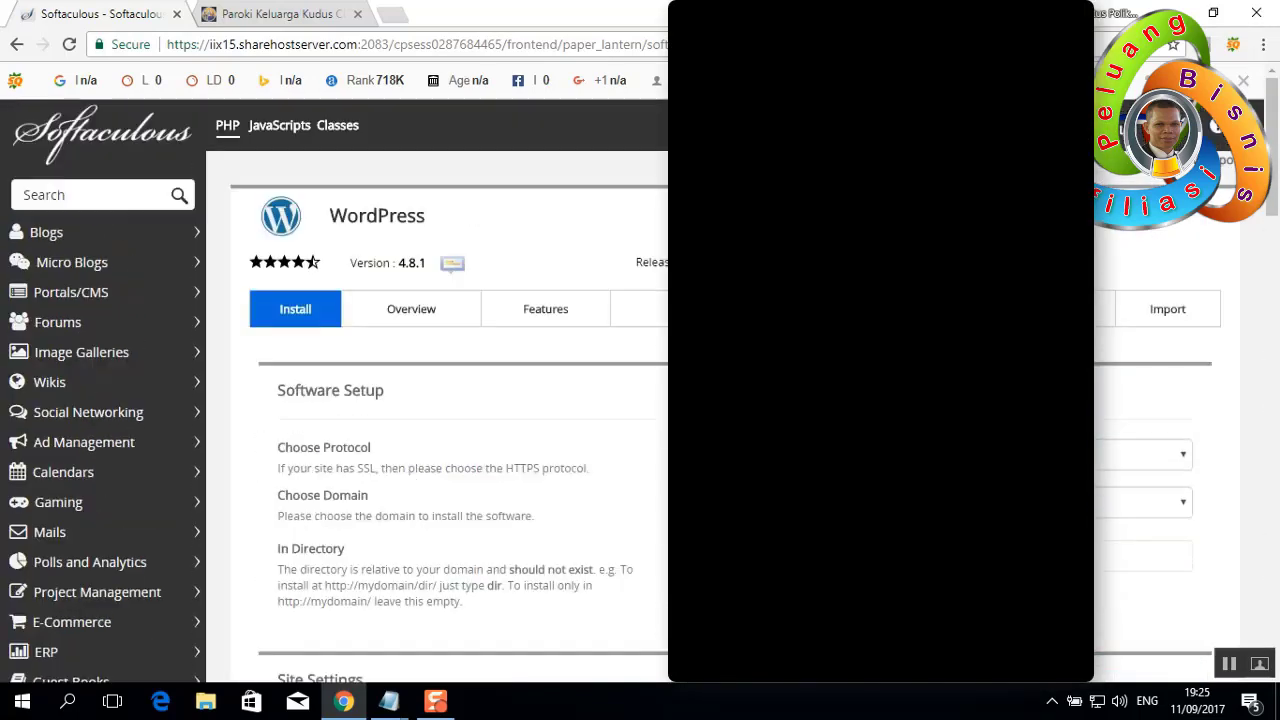
pyautogui.scroll(-1, 852, 372)
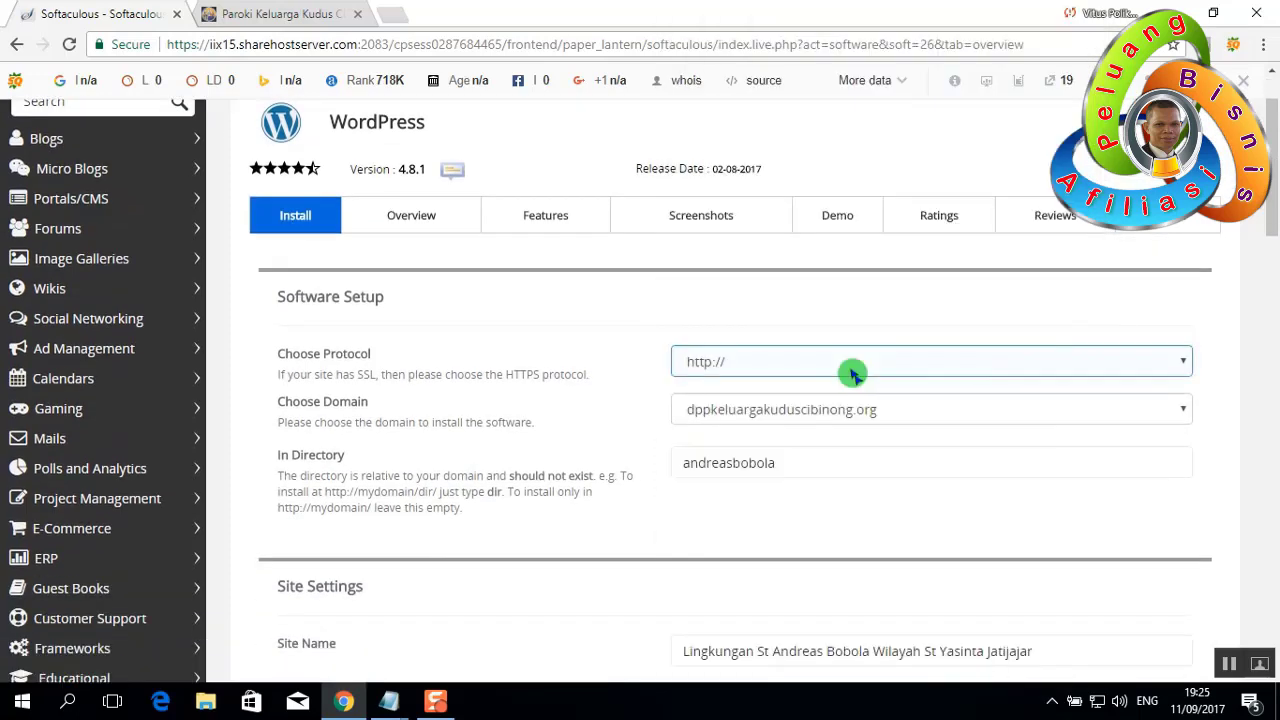
pyautogui.doubleClick(728, 463)
pyautogui.scroll(-3, 743, 531)
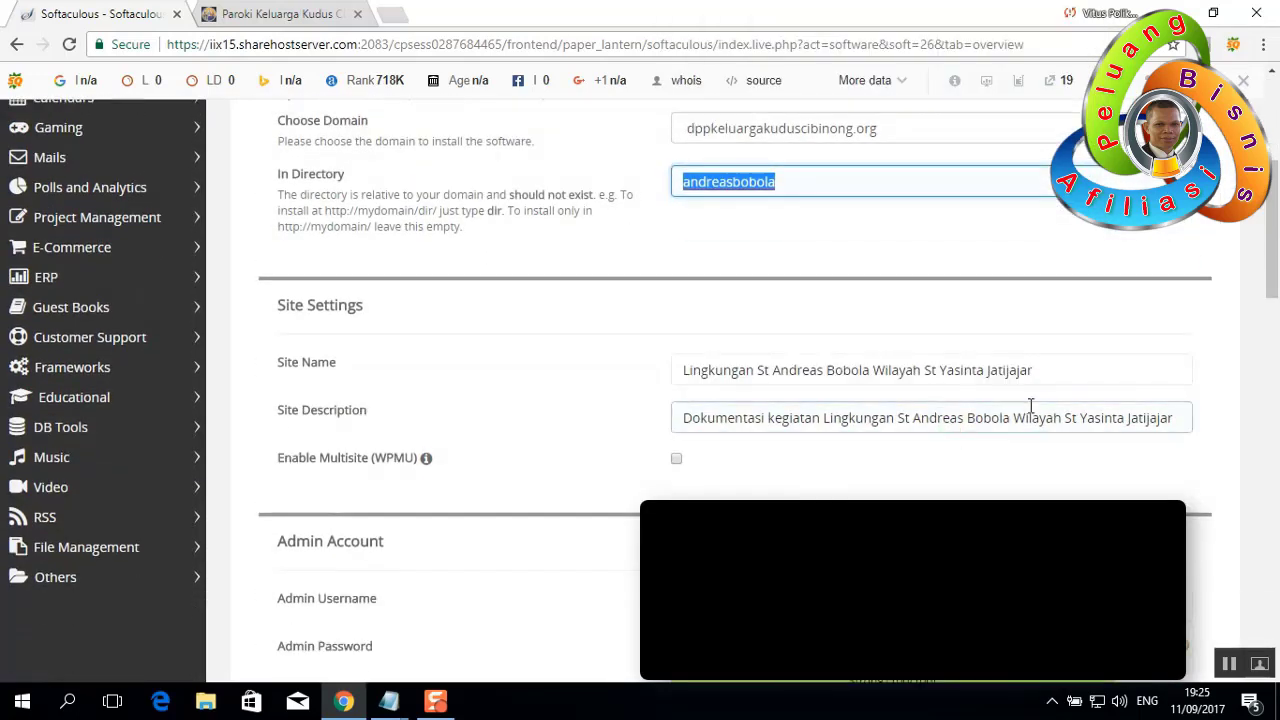
pyautogui.moveTo(1109, 374); pyautogui.dragTo(640, 375)
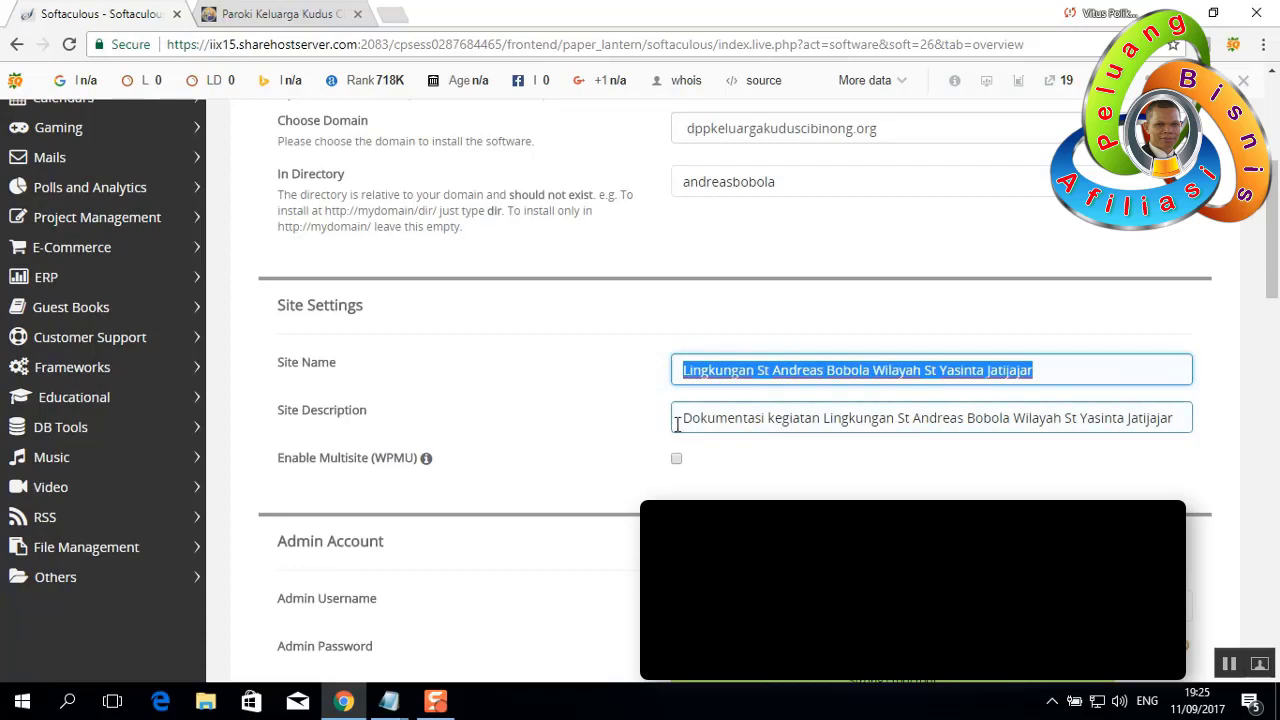
pyautogui.moveTo(677, 424); pyautogui.dragTo(1194, 414)
pyautogui.scroll(-3, 1100, 414)
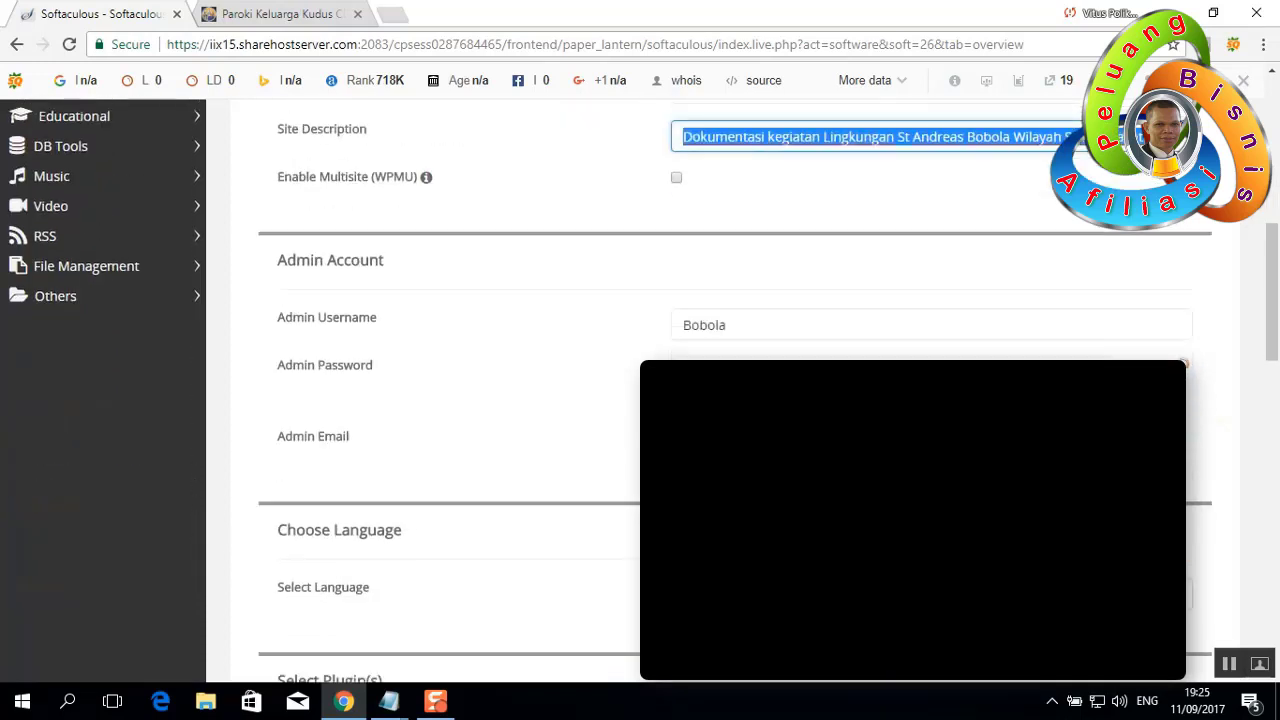
pyautogui.moveTo(786, 331); pyautogui.dragTo(654, 326)
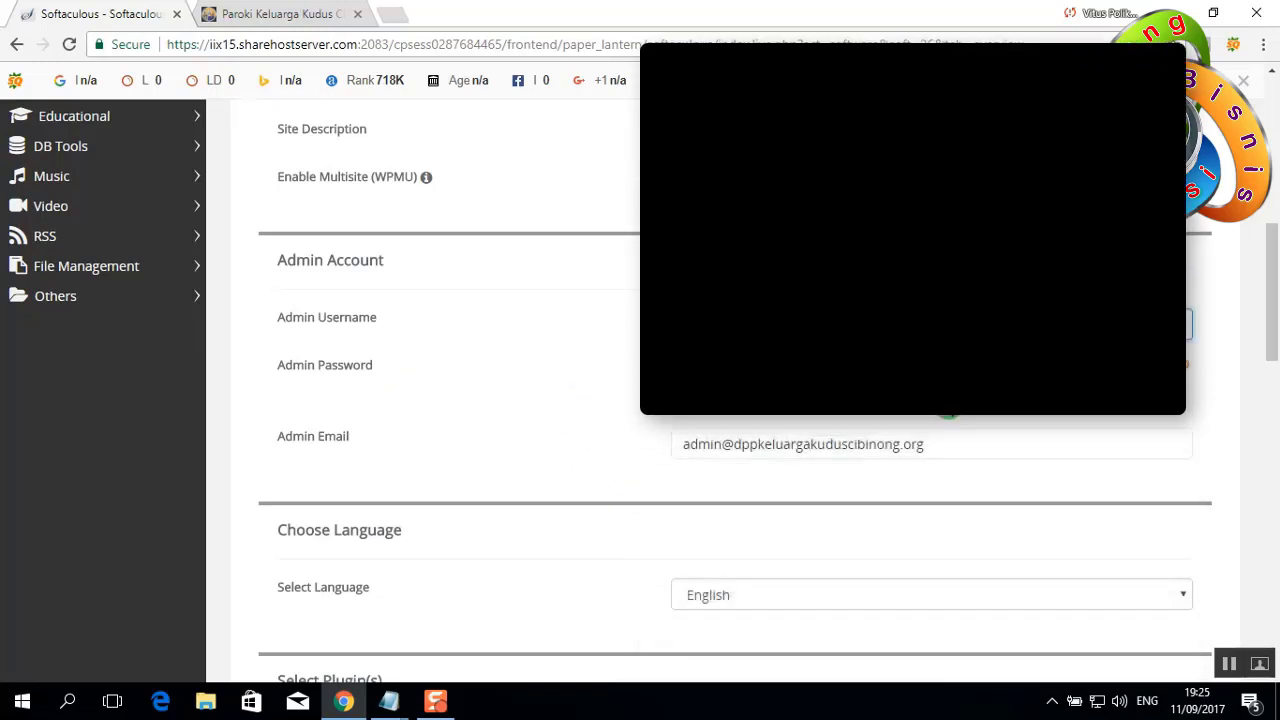
pyautogui.click(953, 441)
pyautogui.scroll(-5, 953, 440)
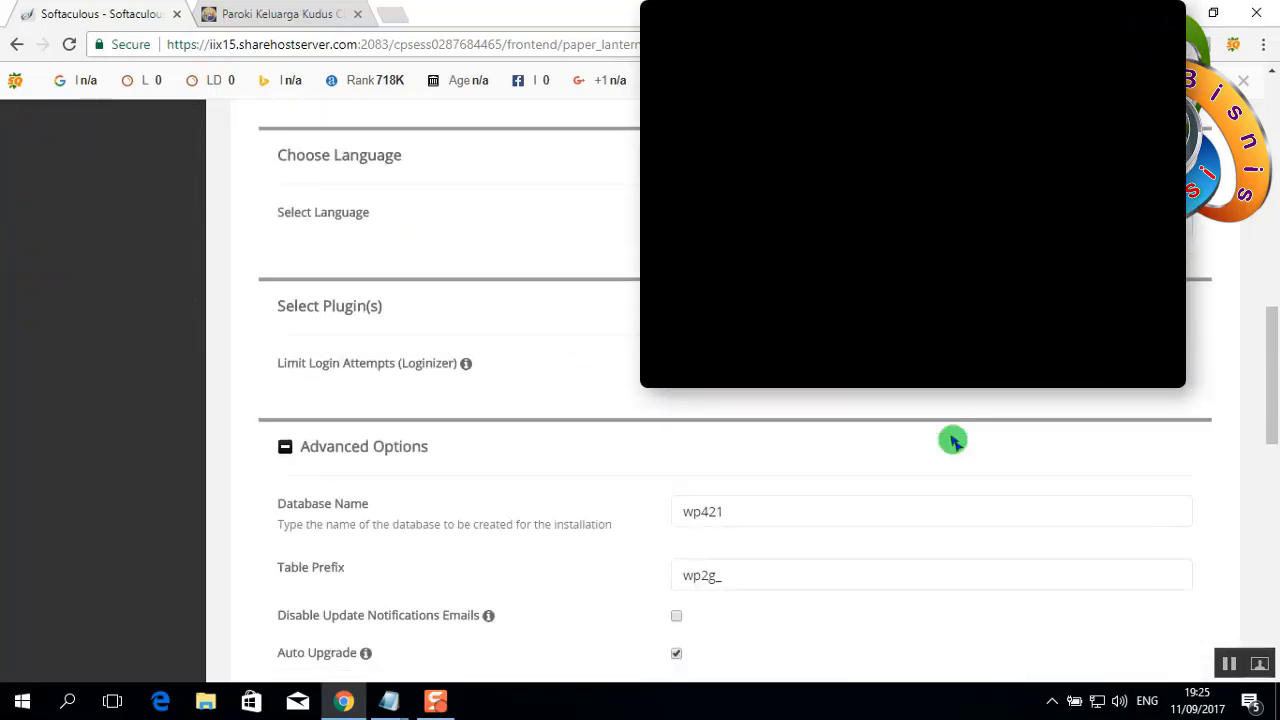
pyautogui.scroll(-4, 953, 441)
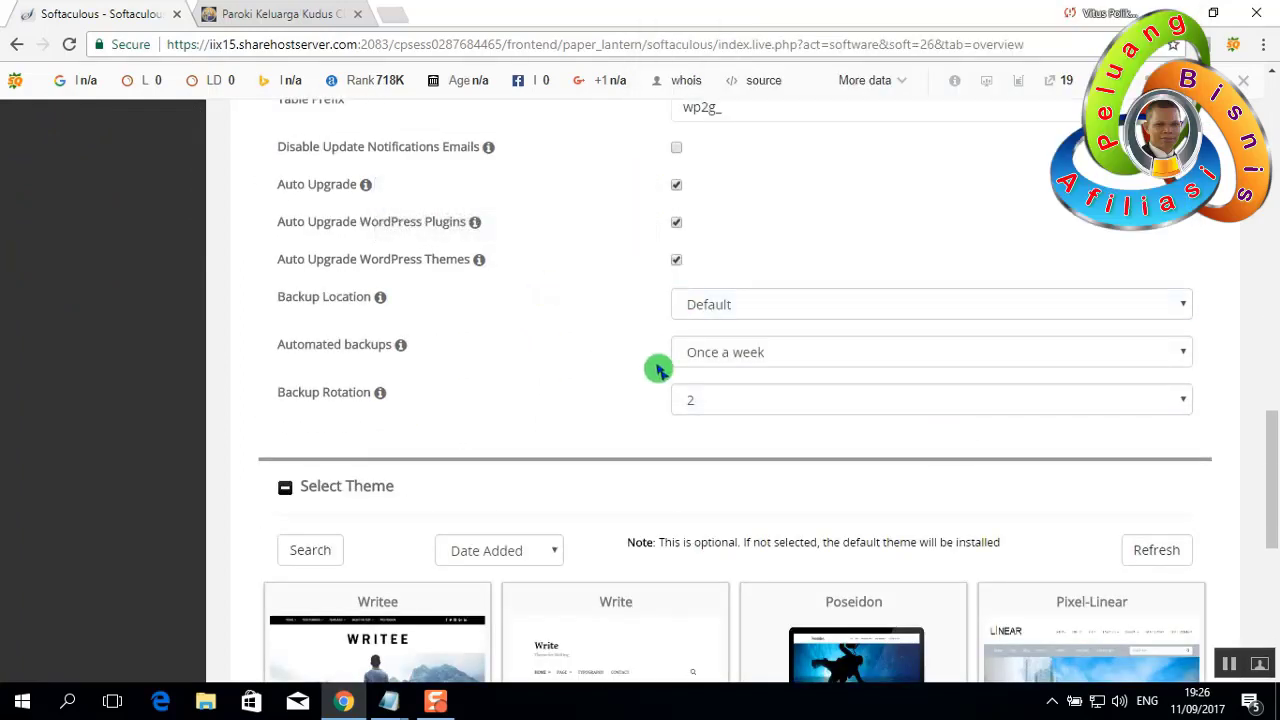
pyautogui.click(700, 397)
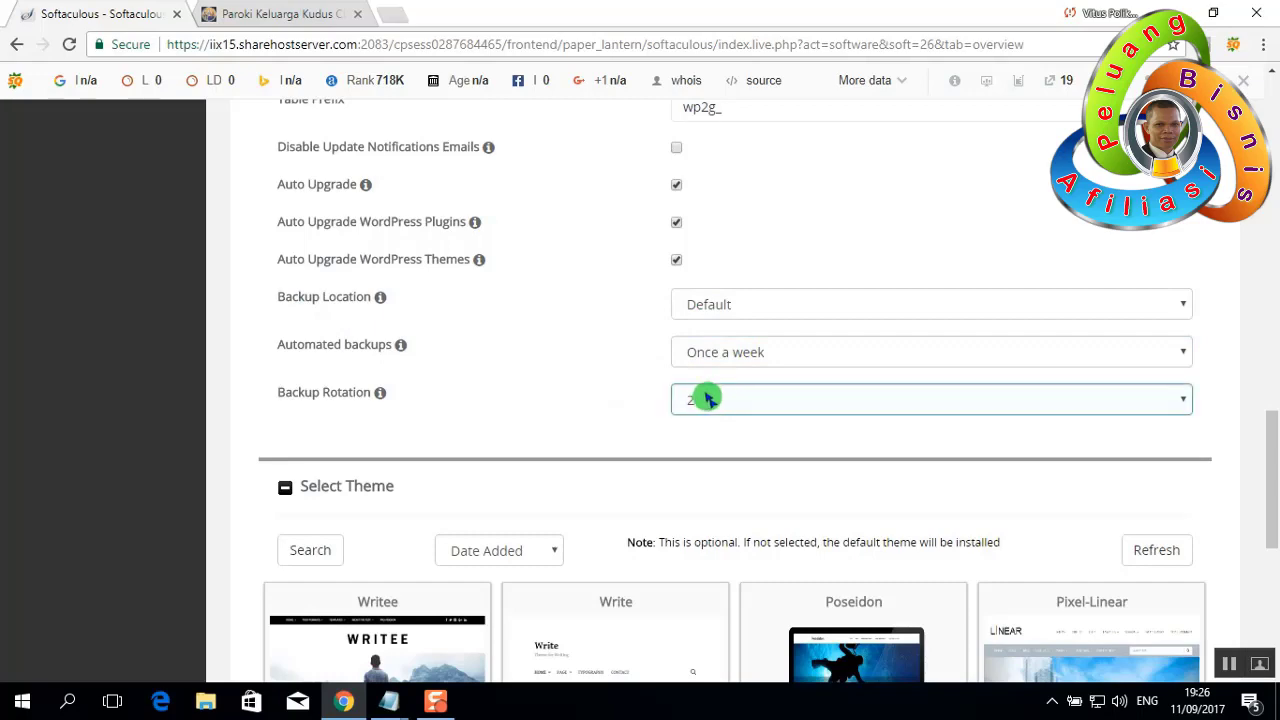
pyautogui.scroll(-1, 705, 400)
pyautogui.scroll(-4, 708, 403)
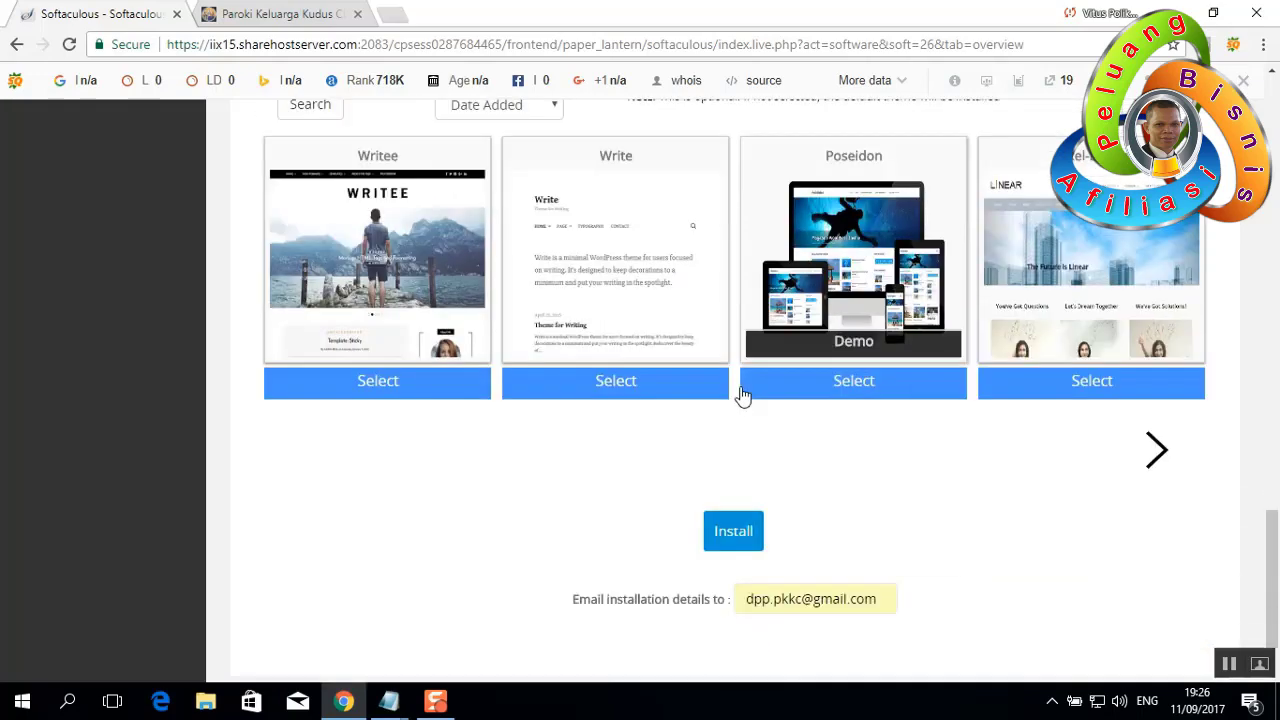
# Start the WordPress installation without selecting a theme
pyautogui.scroll(4, 750, 388)
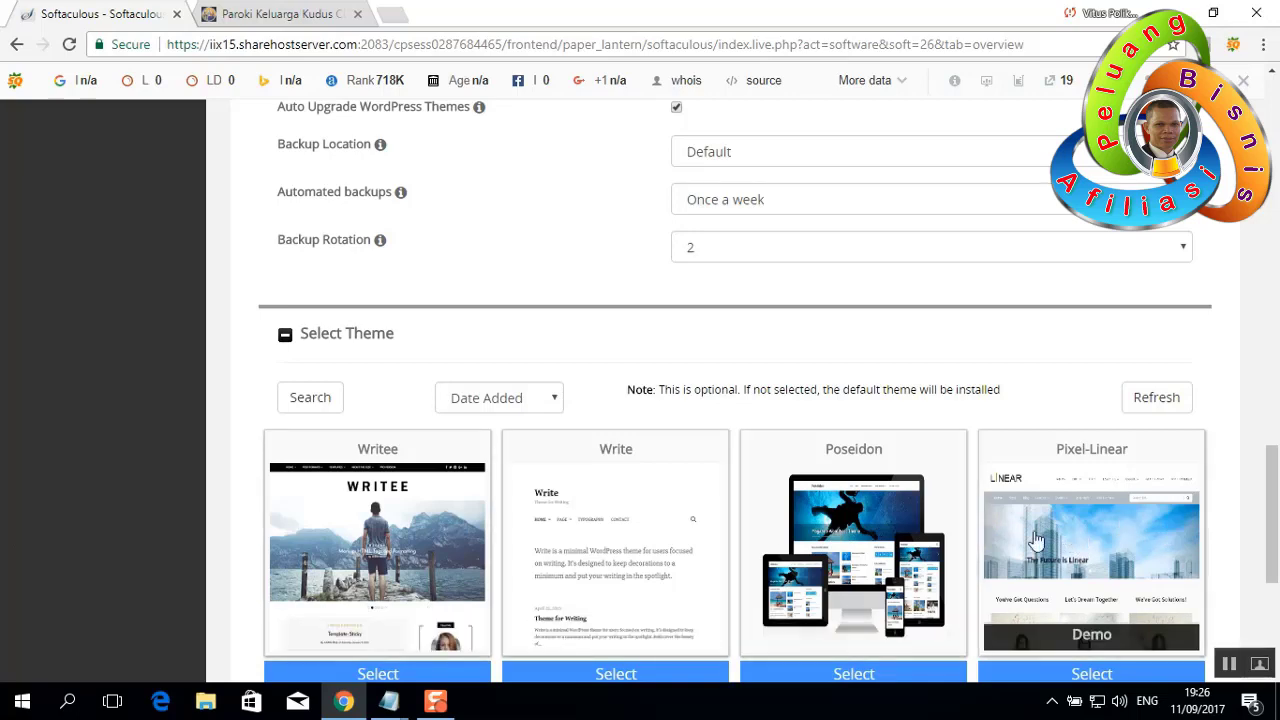
pyautogui.moveTo(1266, 450); pyautogui.dragTo(1268, 520)
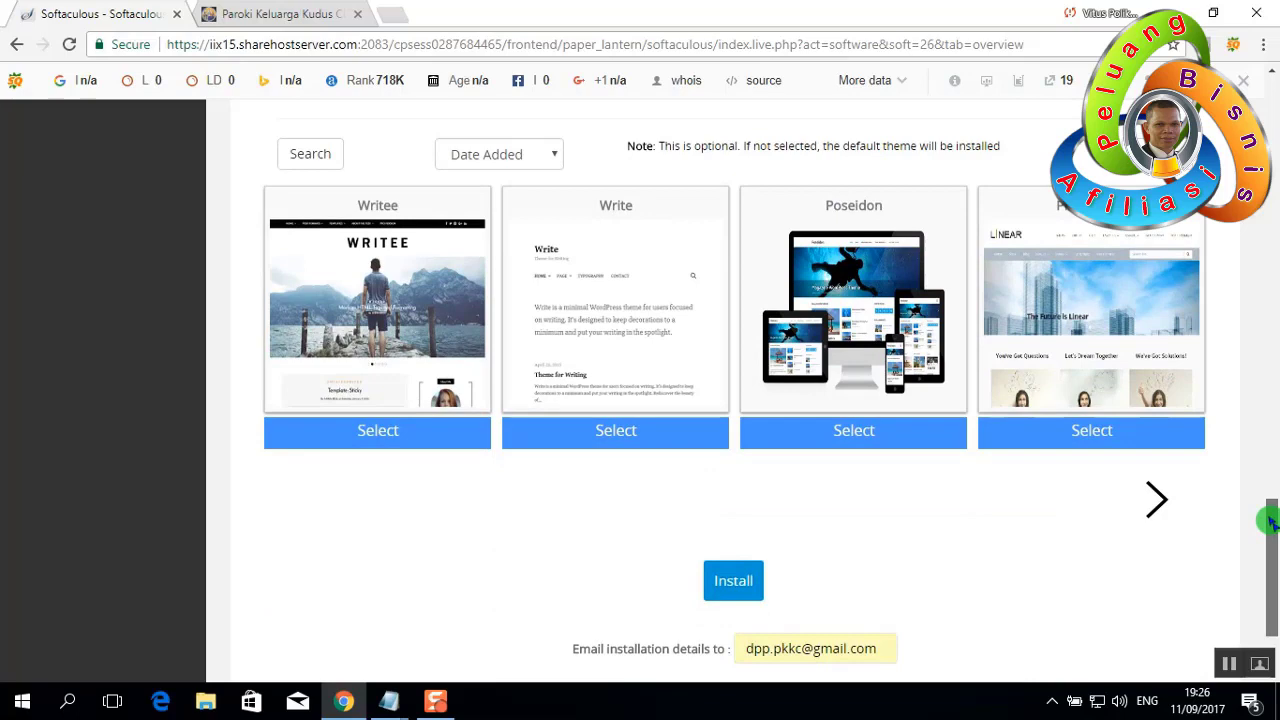
pyautogui.moveTo(1268, 520); pyautogui.dragTo(1268, 523)
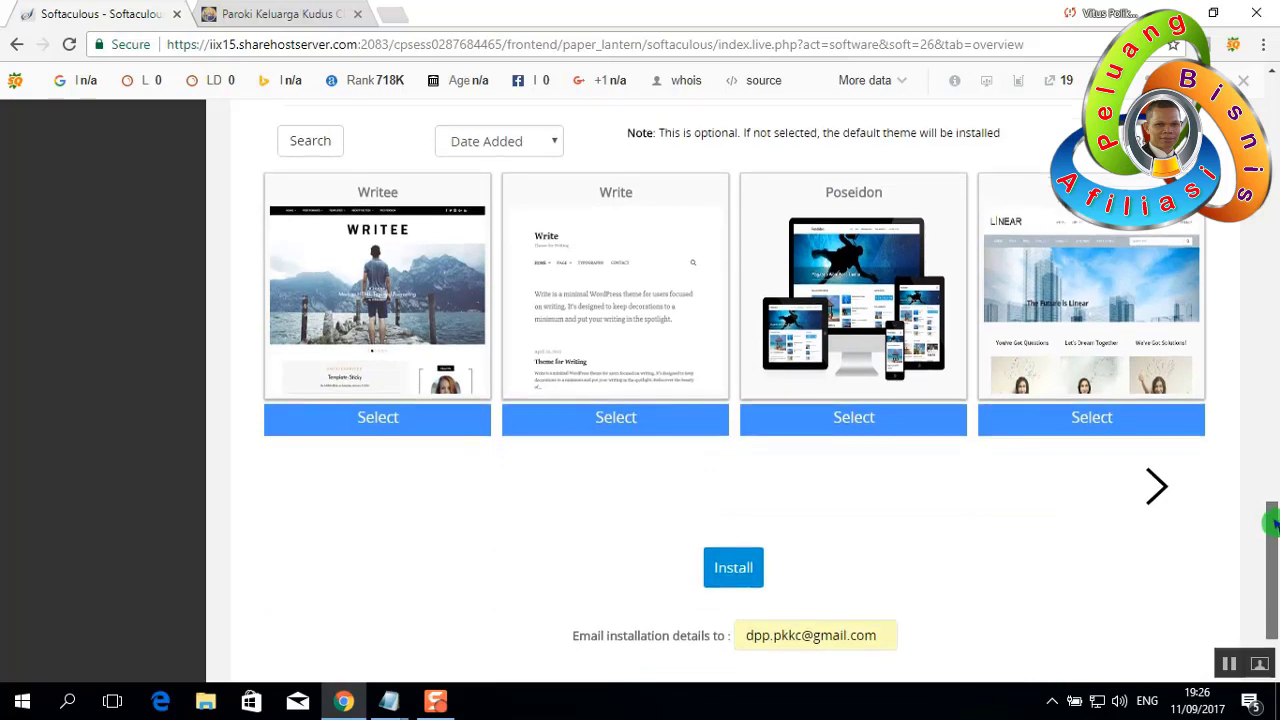
pyautogui.click(733, 566)
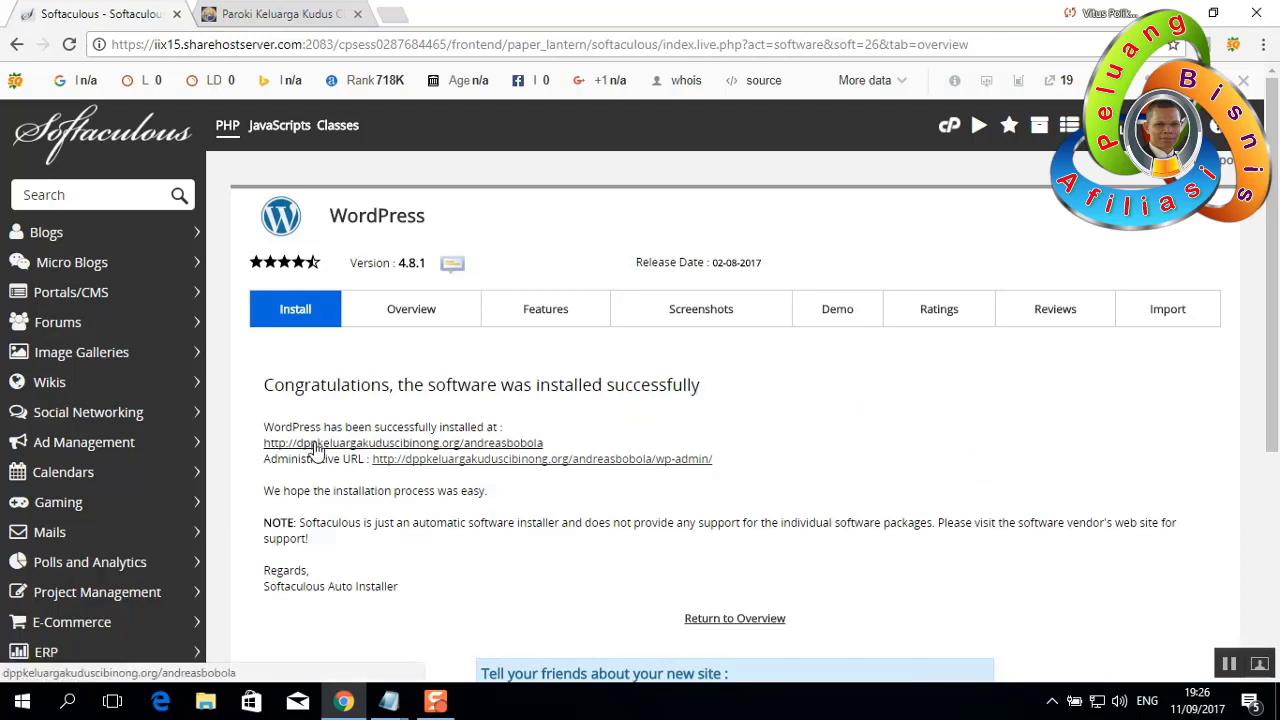
# Open the front page of the newly installed andreasbobola site and look it over
pyautogui.click(401, 445)
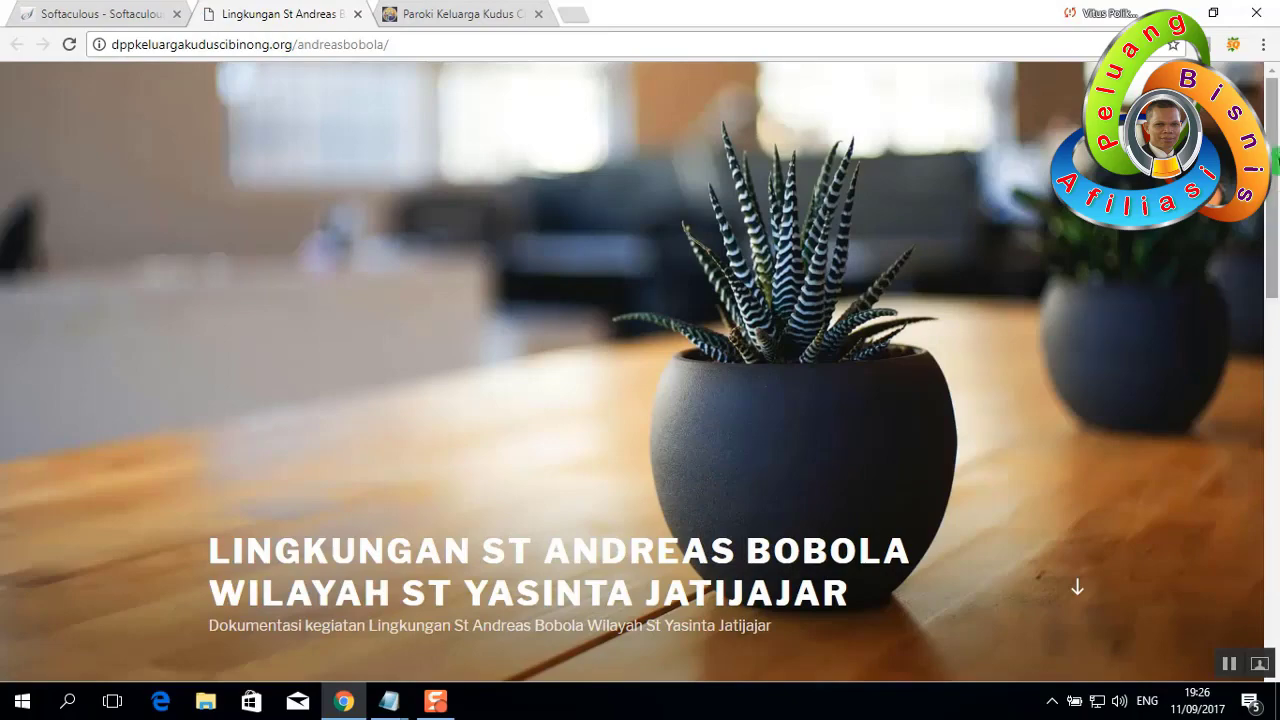
pyautogui.moveTo(1272, 125); pyautogui.dragTo(1272, 90)
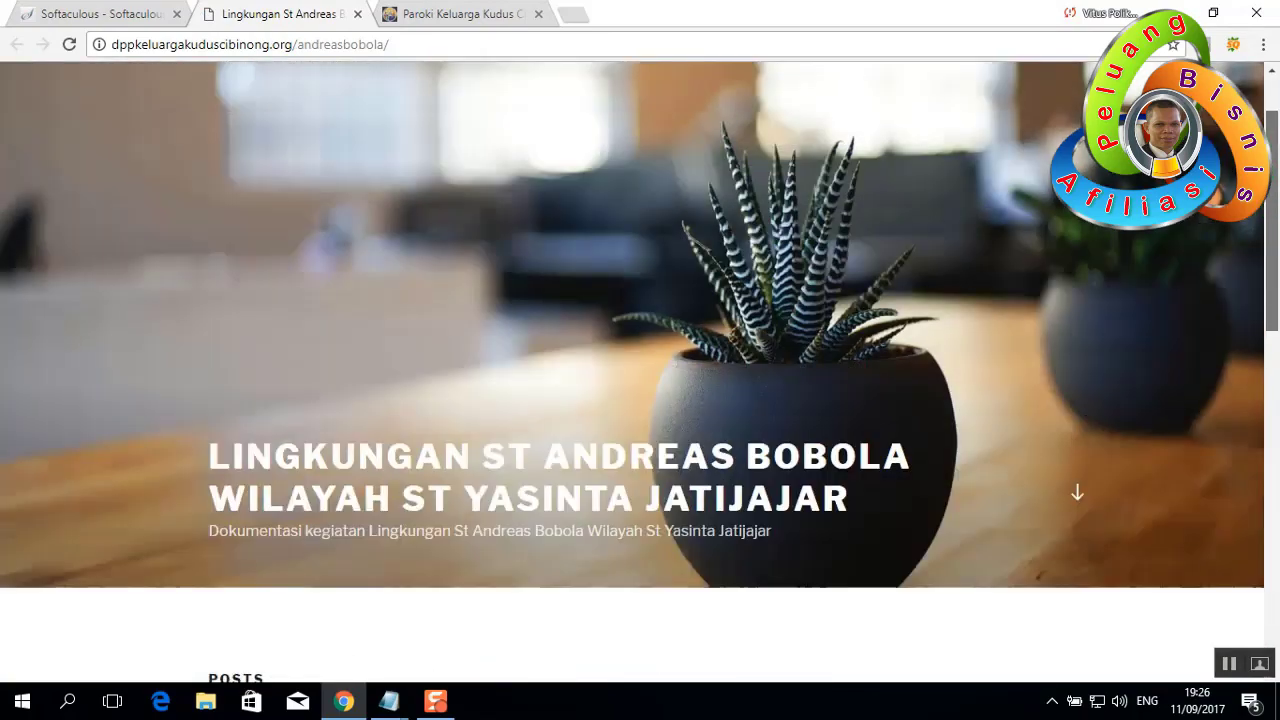
# Open the new site's wp-admin dashboard from the Softaculous installation result page and log out of WordPress
pyautogui.click(100, 20)
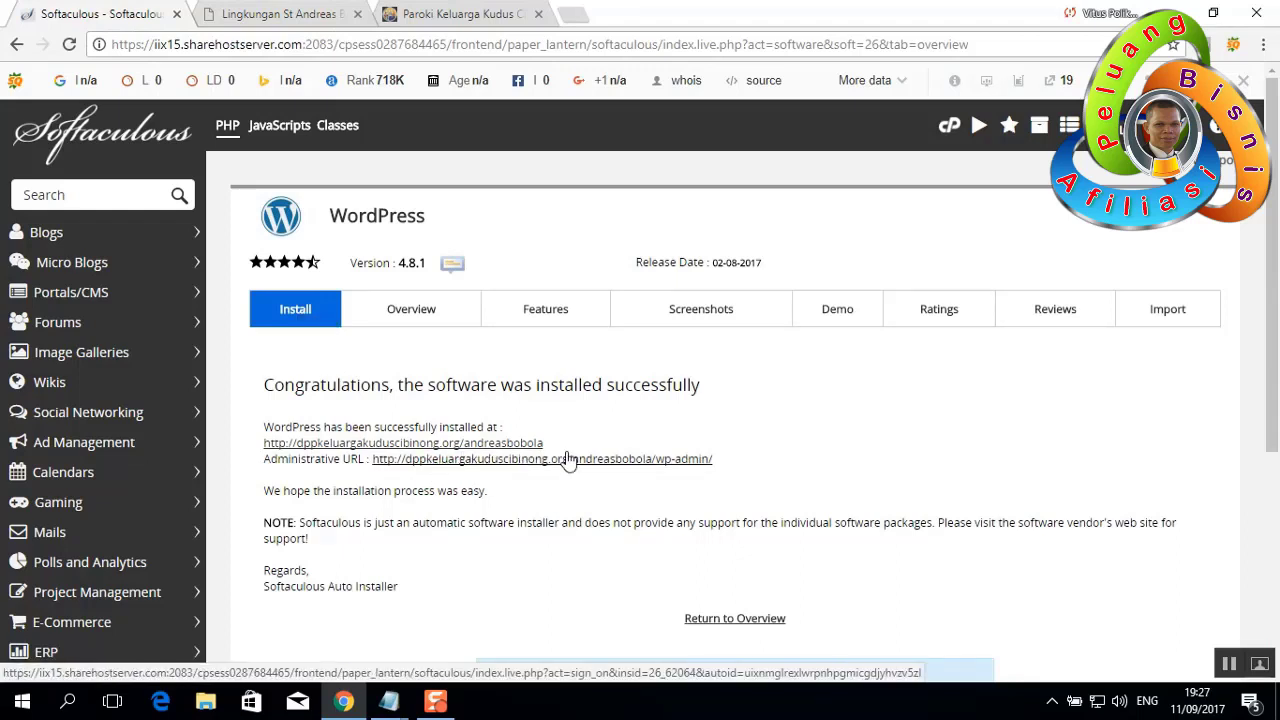
pyautogui.click(713, 457)
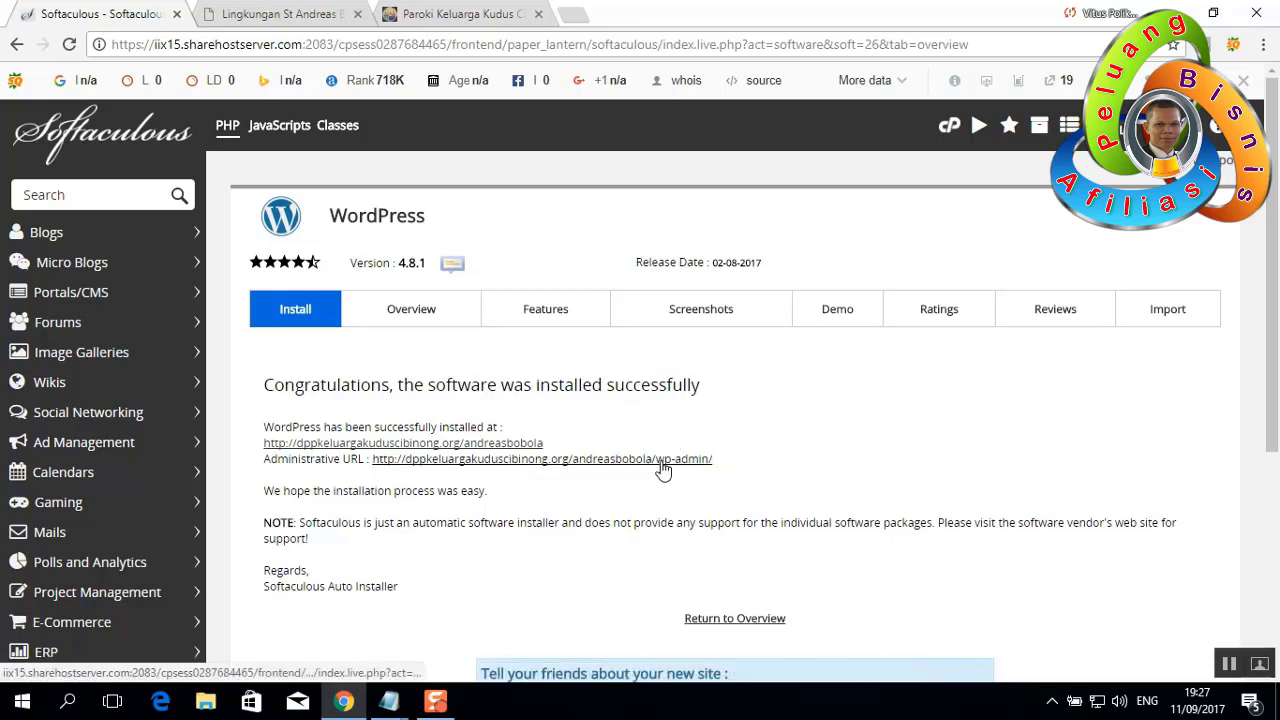
pyautogui.click(531, 458)
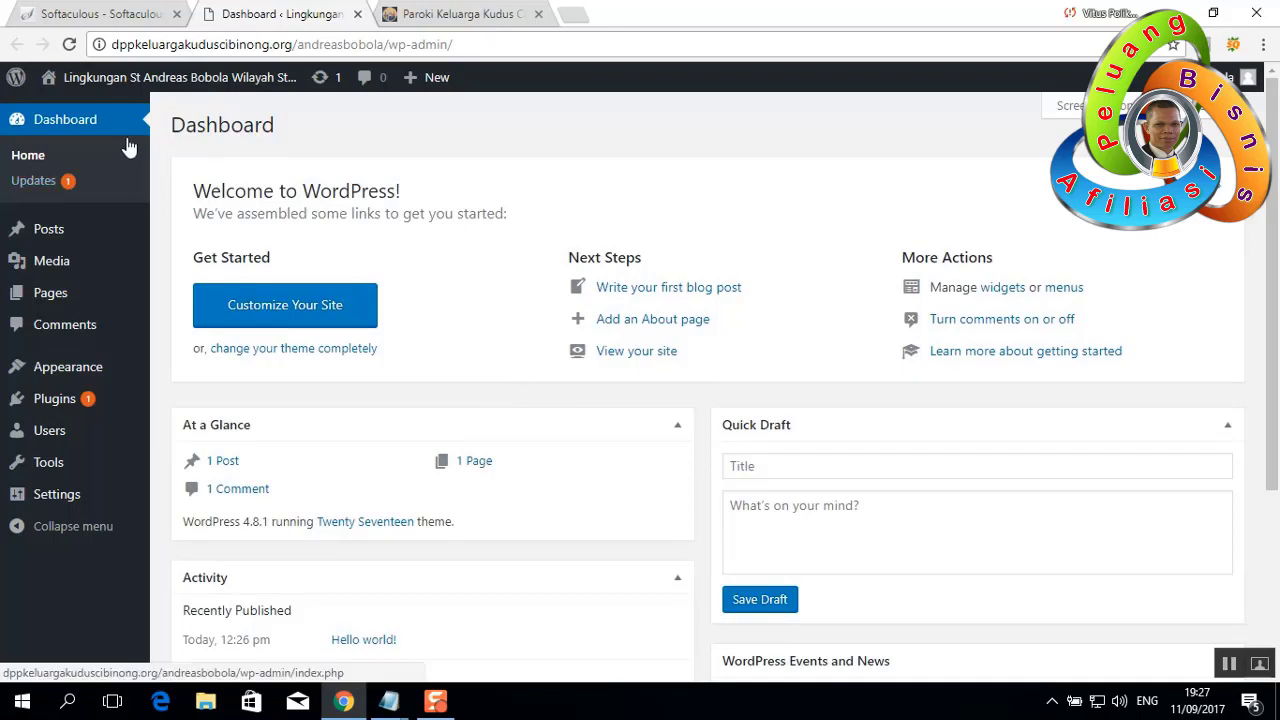
pyautogui.moveTo(166, 84)
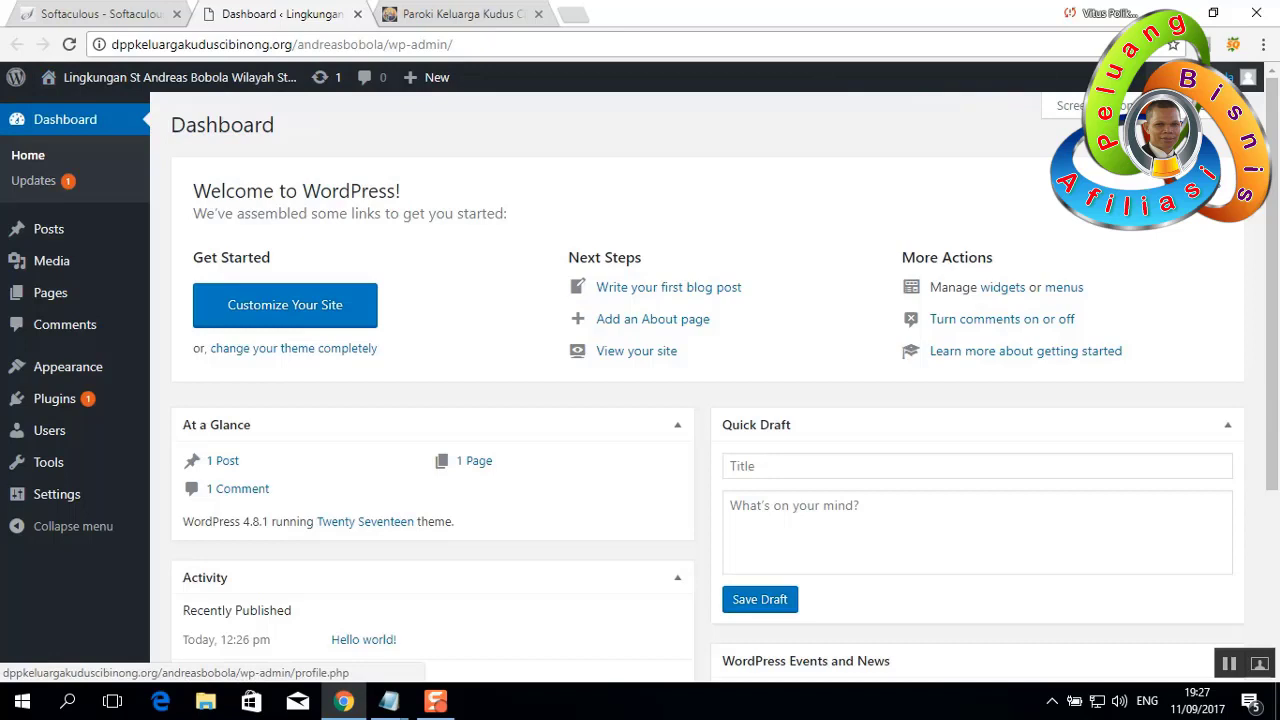
pyautogui.click(1180, 160)
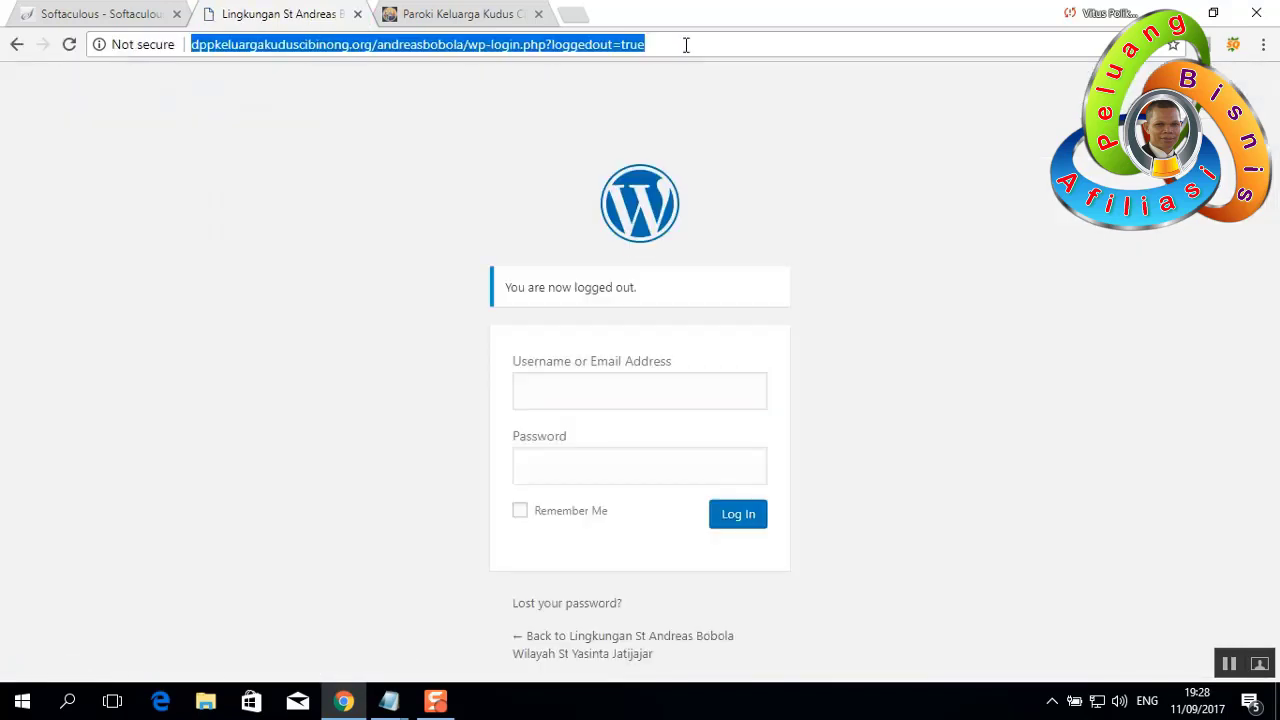
# Try to load the login page at the shortened address dppkeluargakuduscibinong.org/andreasbobola/wp-login
pyautogui.moveTo(648, 44); pyautogui.dragTo(538, 44)
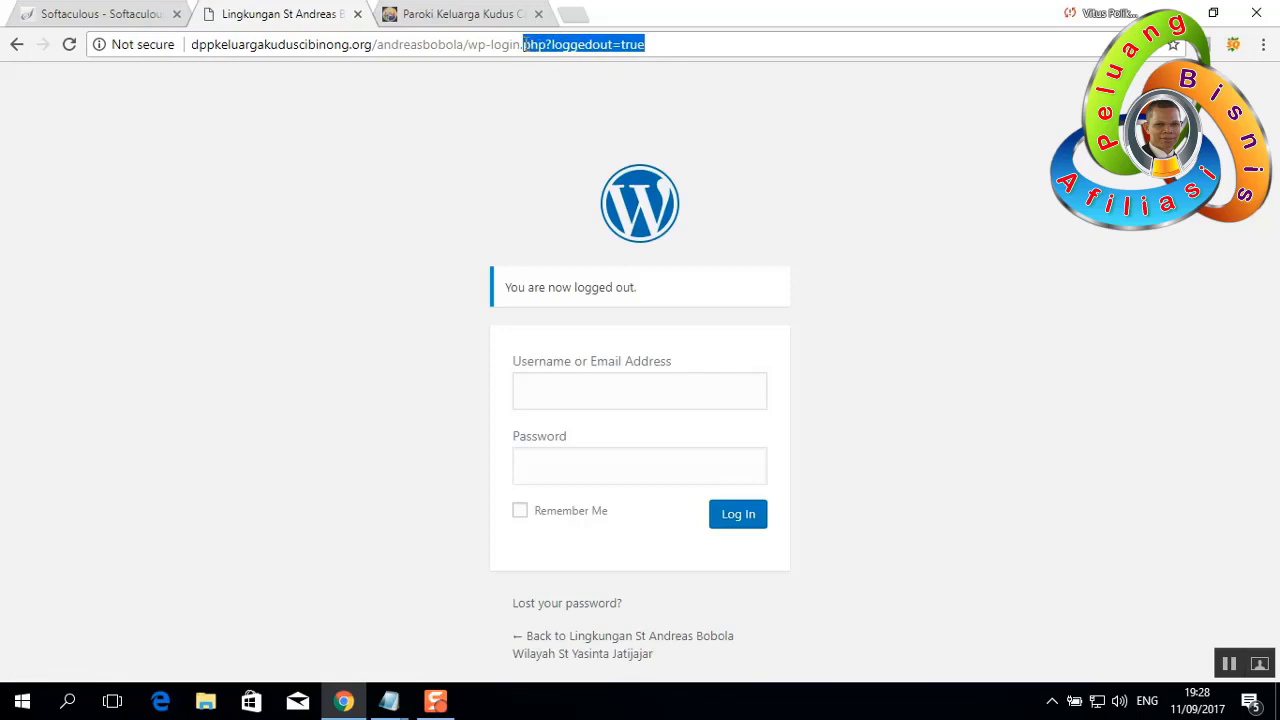
pyautogui.press('BackSpace')
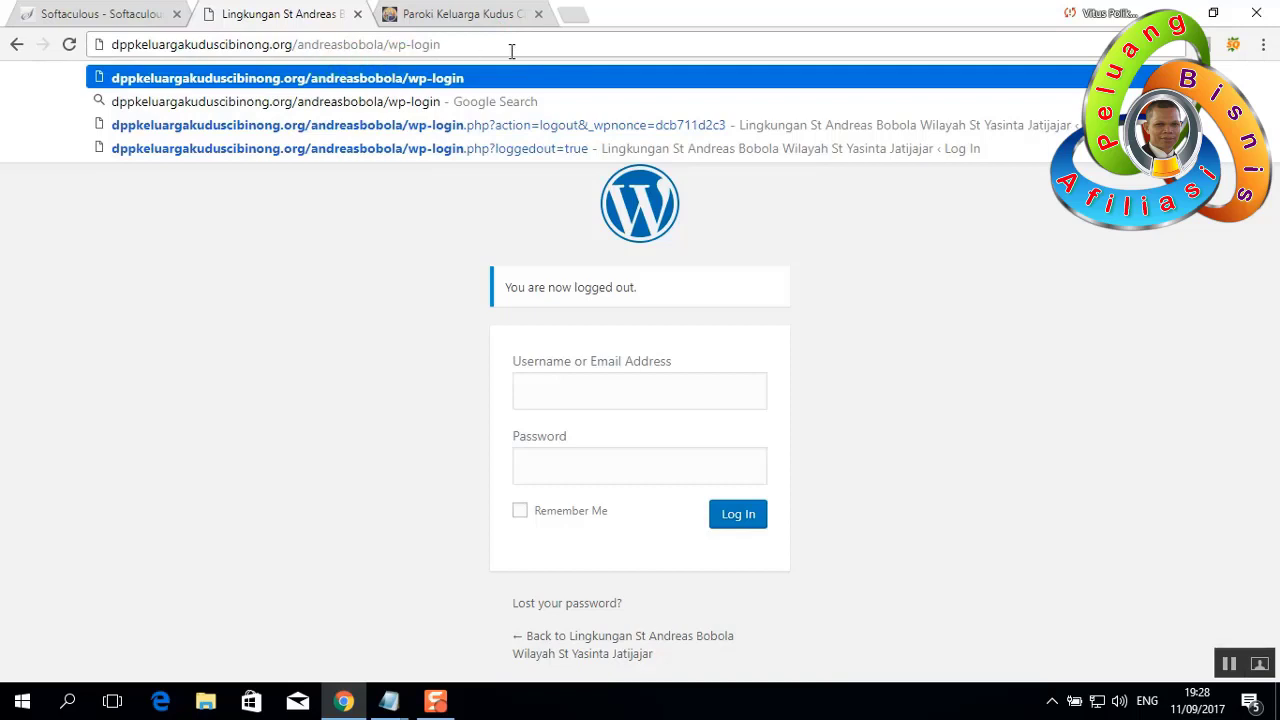
pyautogui.press('Return')
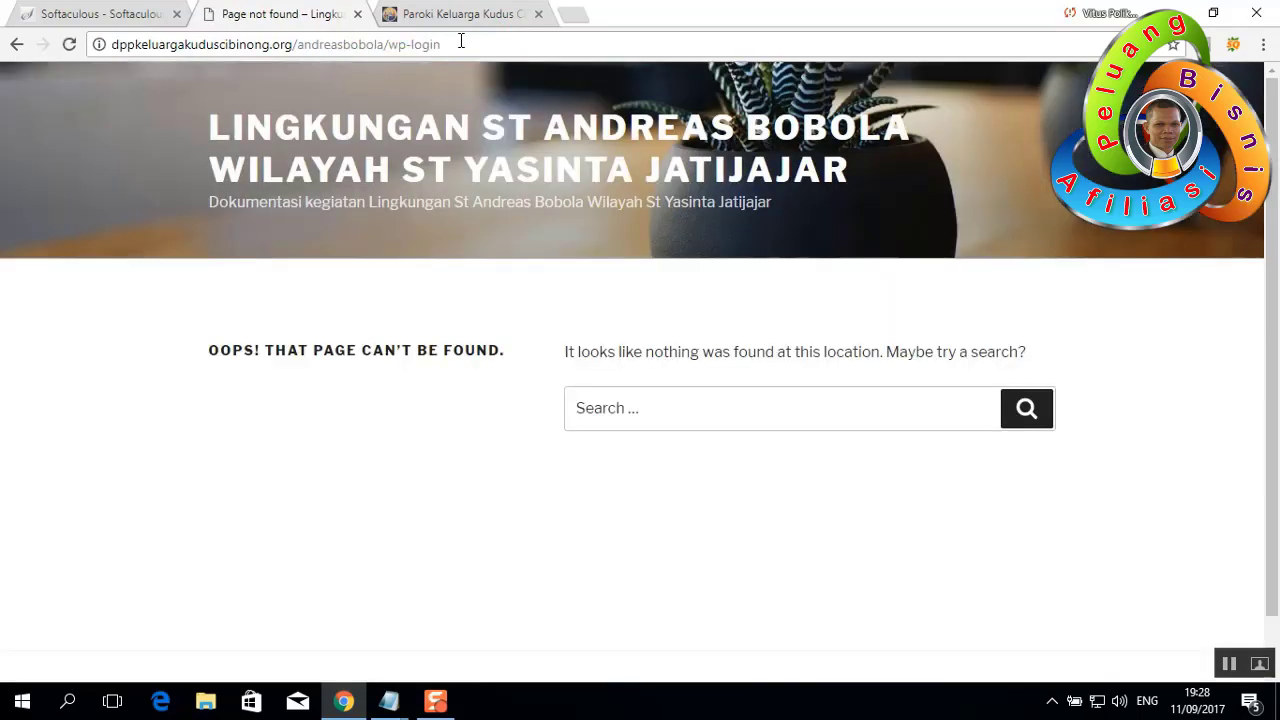
# Close the site's tab and open the andreasbobola WordPress admin login page in a new one
pyautogui.hotkey('ctrl', 'w')
pyautogui.hotkey('ctrl', 't')
pyautogui.write('d')
pyautogui.press('Down')
pyautogui.press('Down')
pyautogui.press('Return')
pyautogui.click(685, 317)
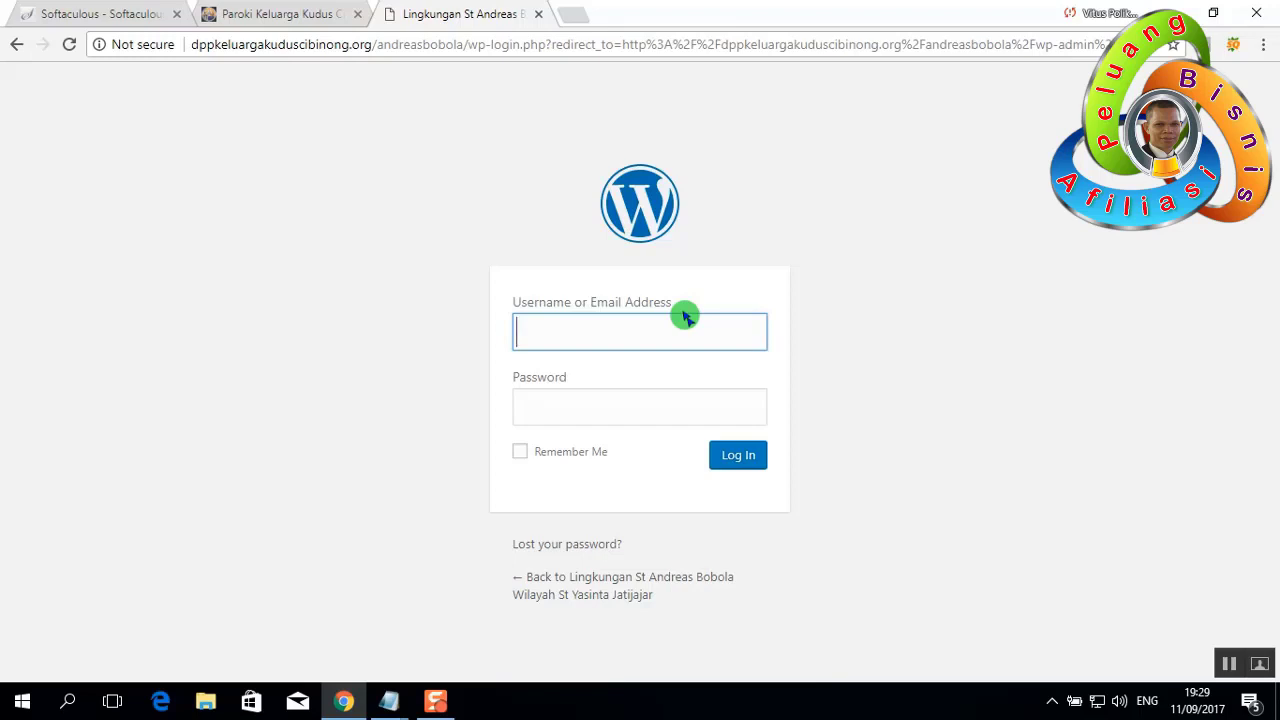
pyautogui.write('AndreasBobo')
pyautogui.click(557, 391)
pyautogui.write('•••••••••••••••••')
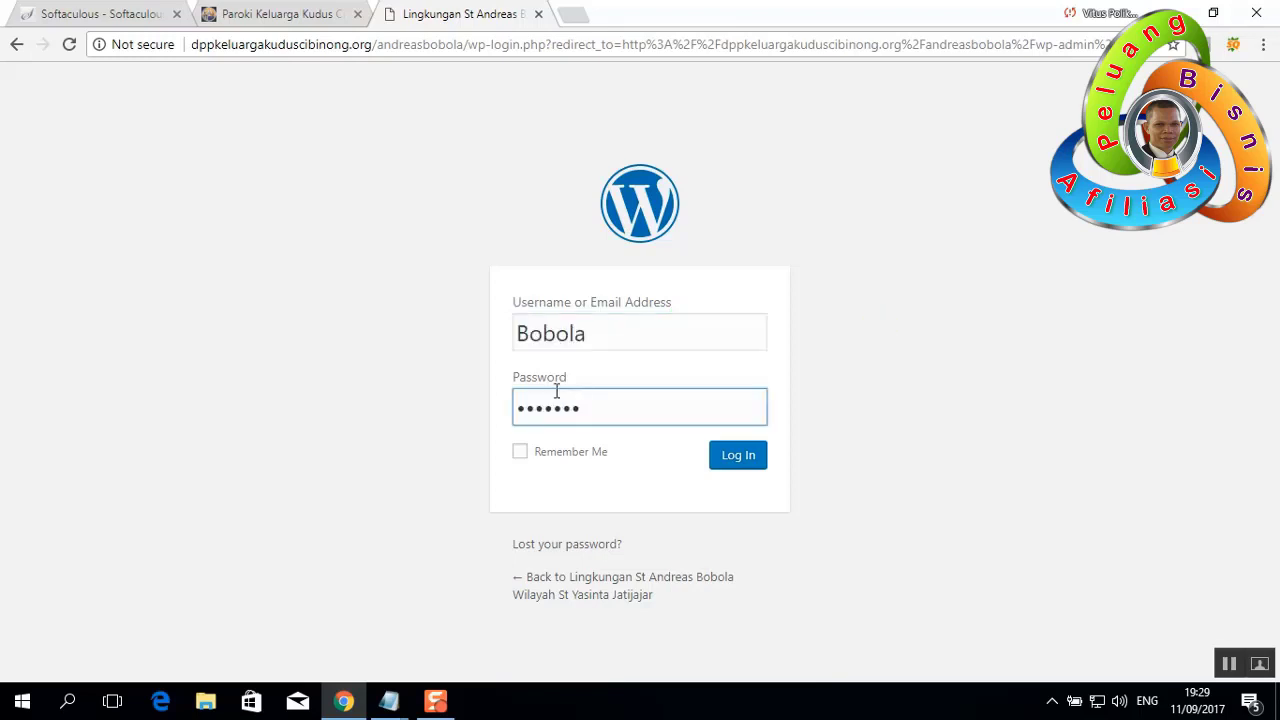
pyautogui.click(737, 456)
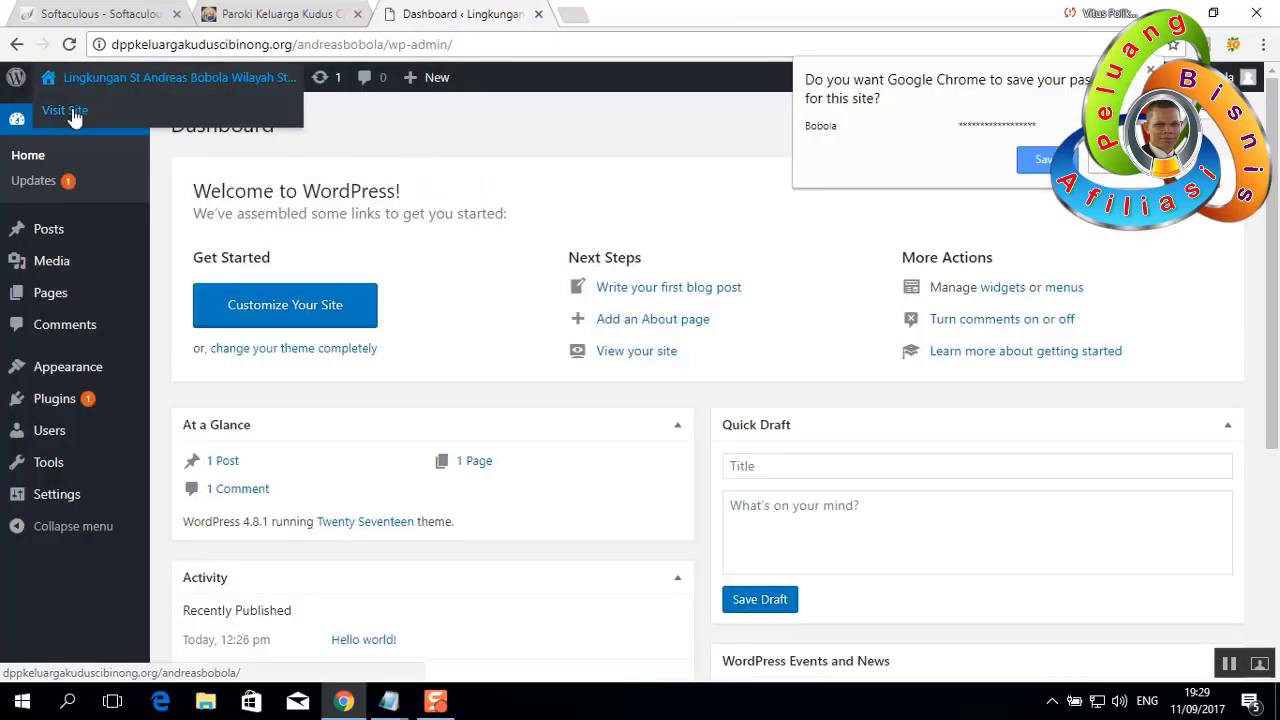
# Open the site's front page in a new tab from the dashboard and look through it
pyautogui.rightClick(68, 108)
pyautogui.click(110, 122)
pyautogui.click(646, 14)
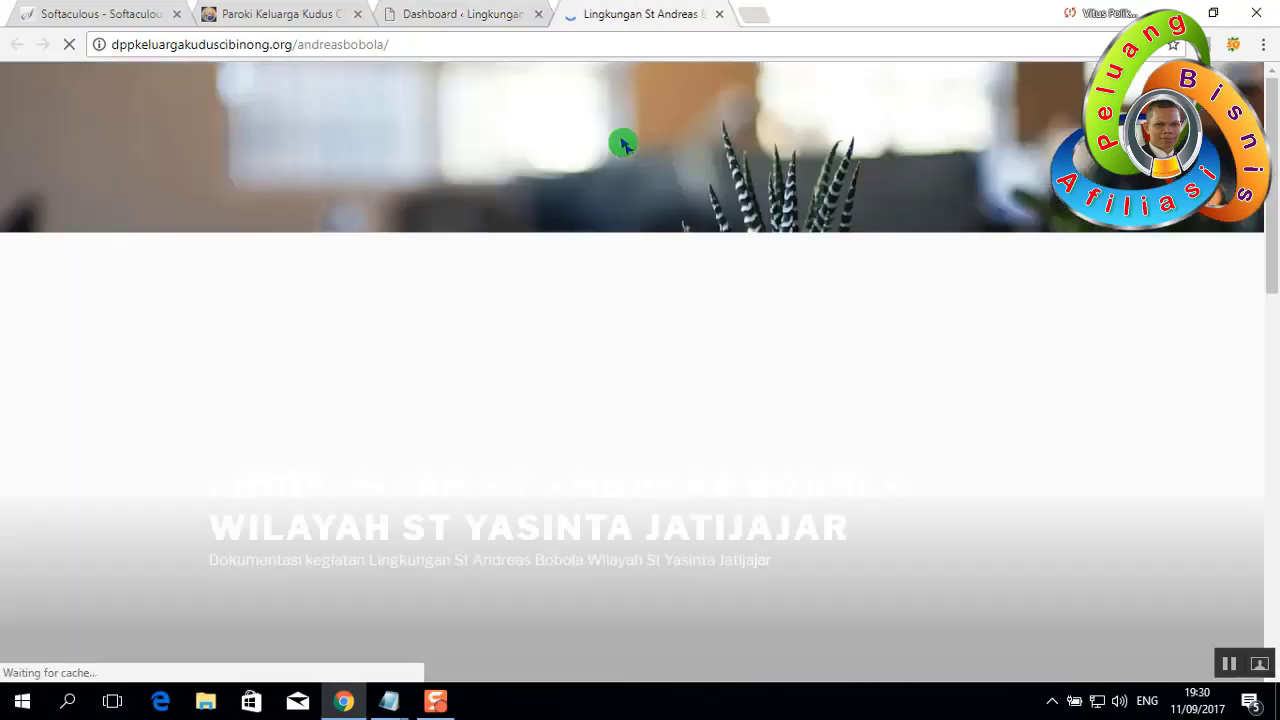
pyautogui.scroll(-6, 709, 357)
pyautogui.scroll(6, 722, 340)
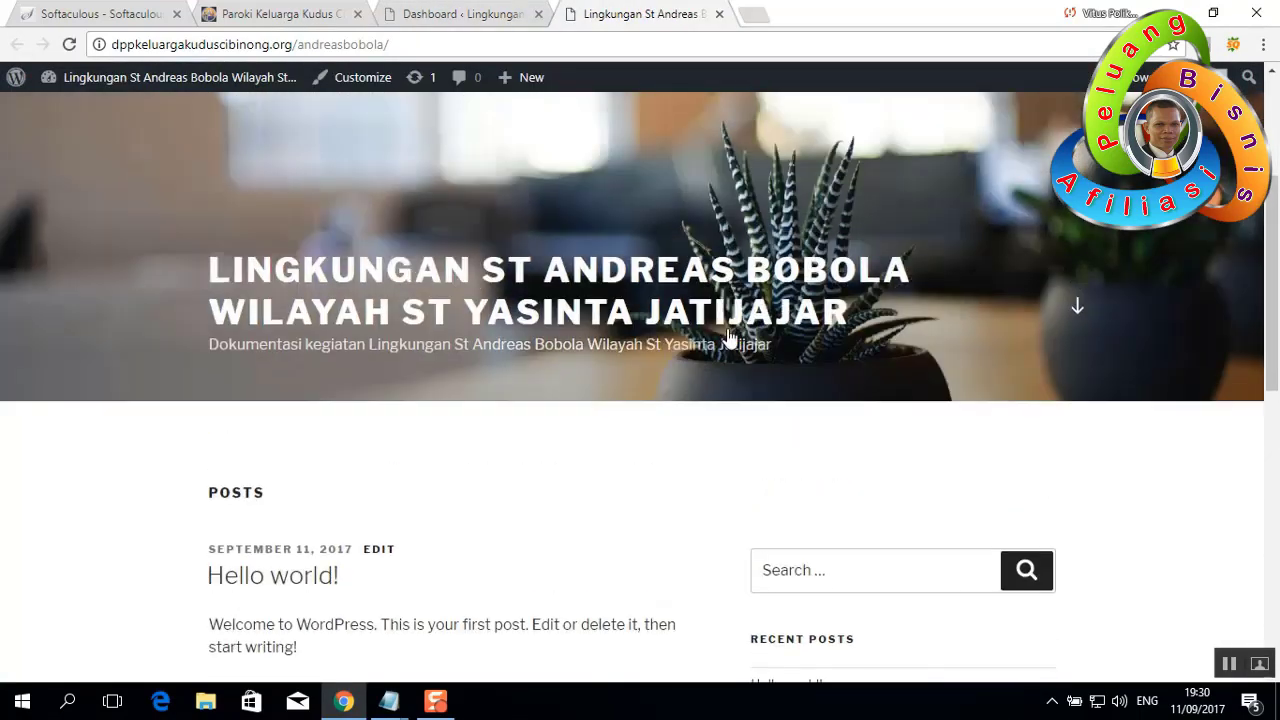